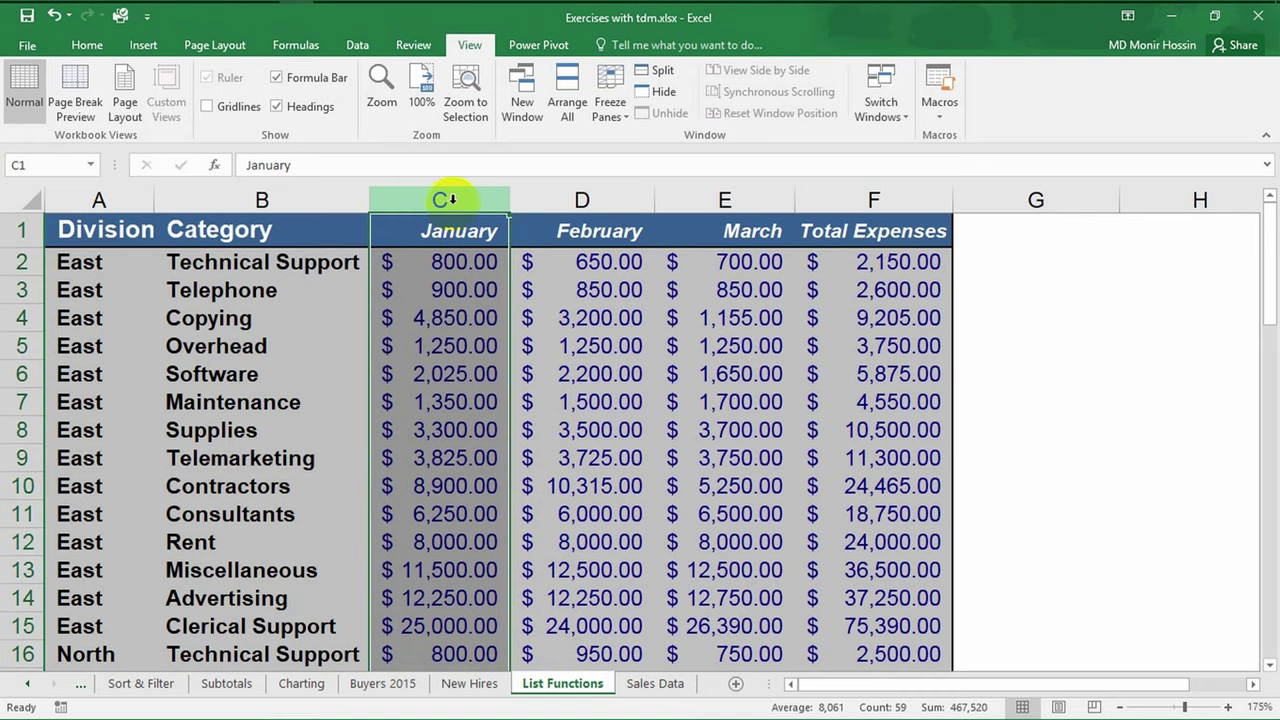
- Group column C into an outline, collapse it to hide the column, then show it again
{"action": "left_click", "coordinate": [357, 45]}
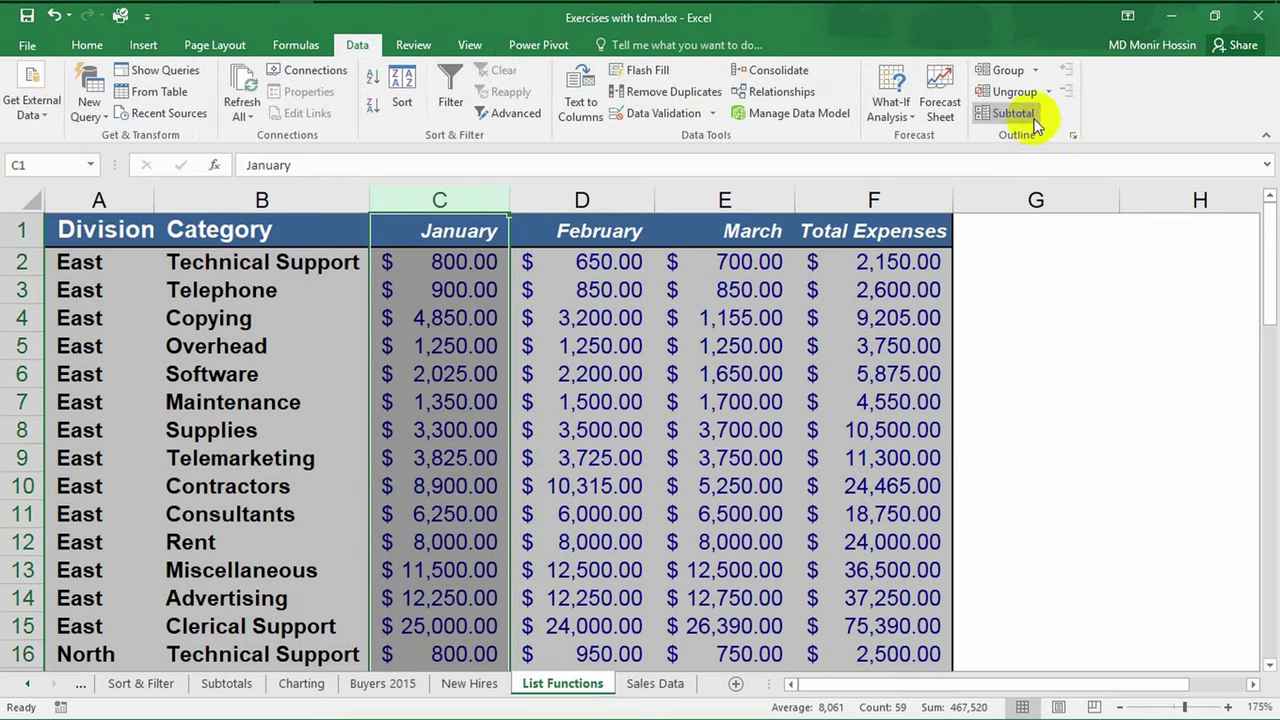
{"action": "left_click", "coordinate": [1035, 70]}
{"action": "left_click", "coordinate": [1034, 92]}
{"action": "left_click", "coordinate": [580, 200]}
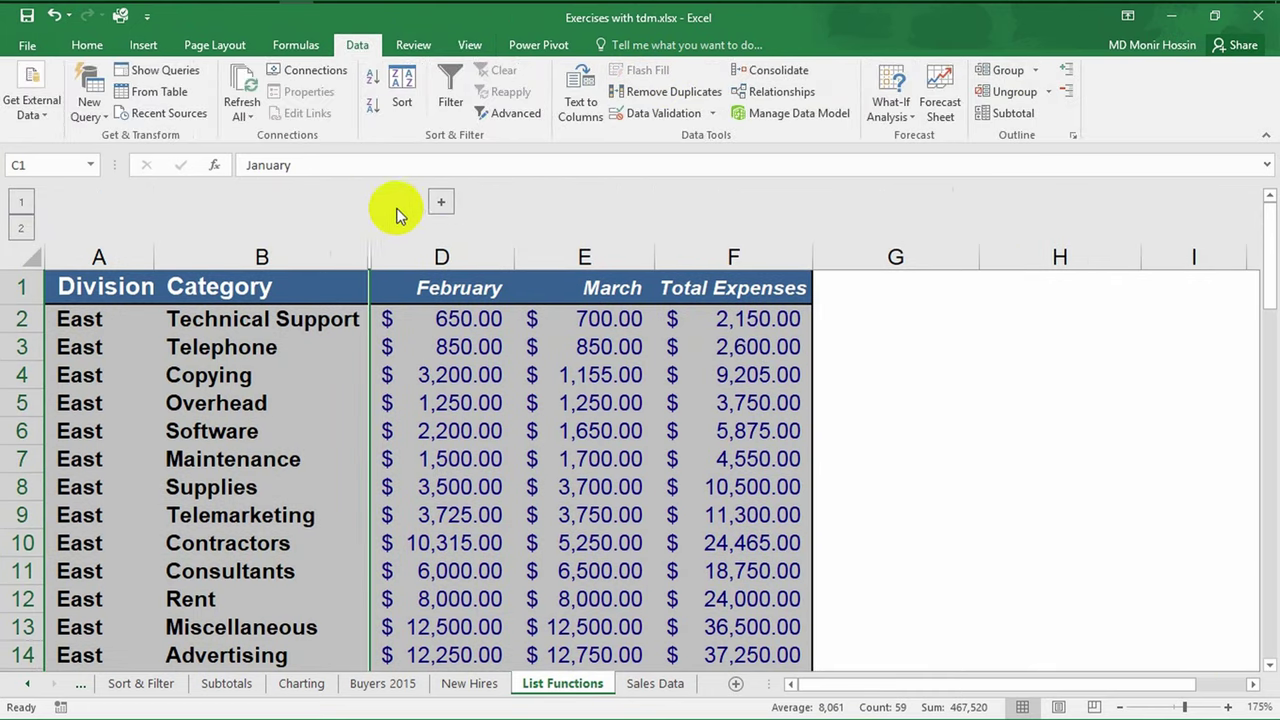
{"action": "left_click", "coordinate": [441, 202]}
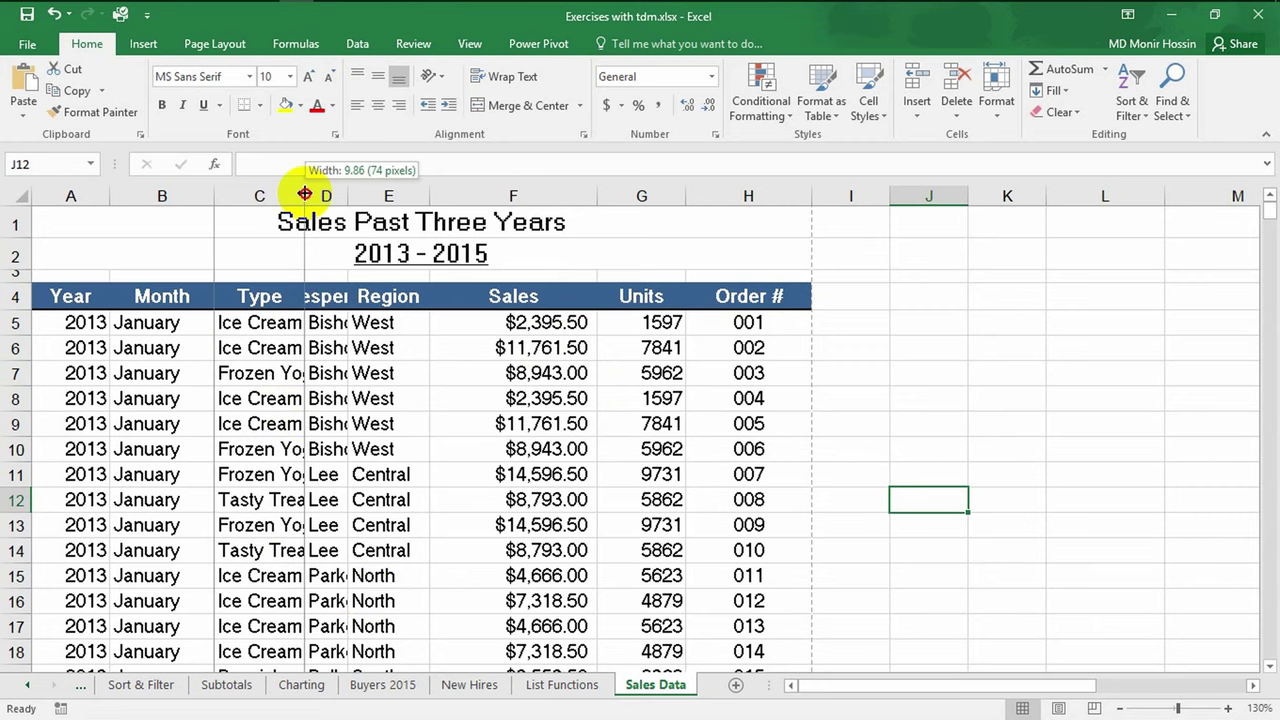
- Widen column C and AutoFit columns D, F, G, H and B to their contents
{"action": "left_click_drag", "start_coordinate": [305, 195], "coordinate": [352, 195]}
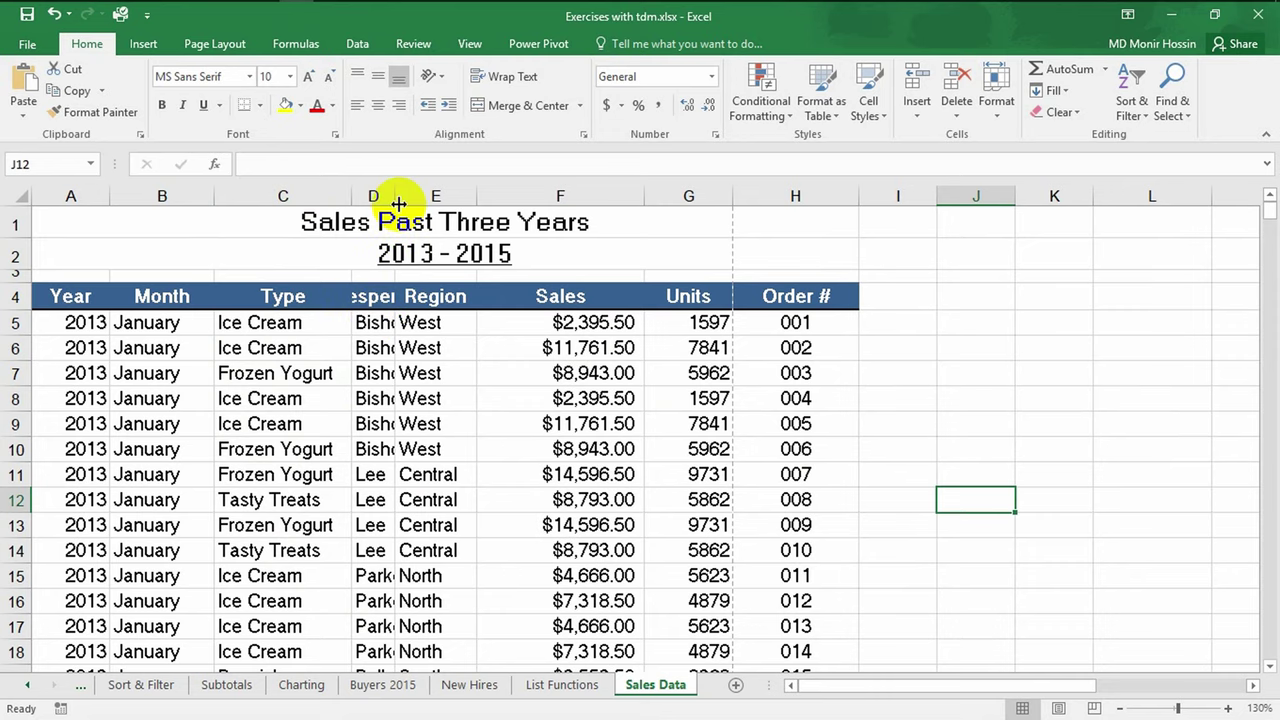
{"action": "double_click", "coordinate": [393, 195]}
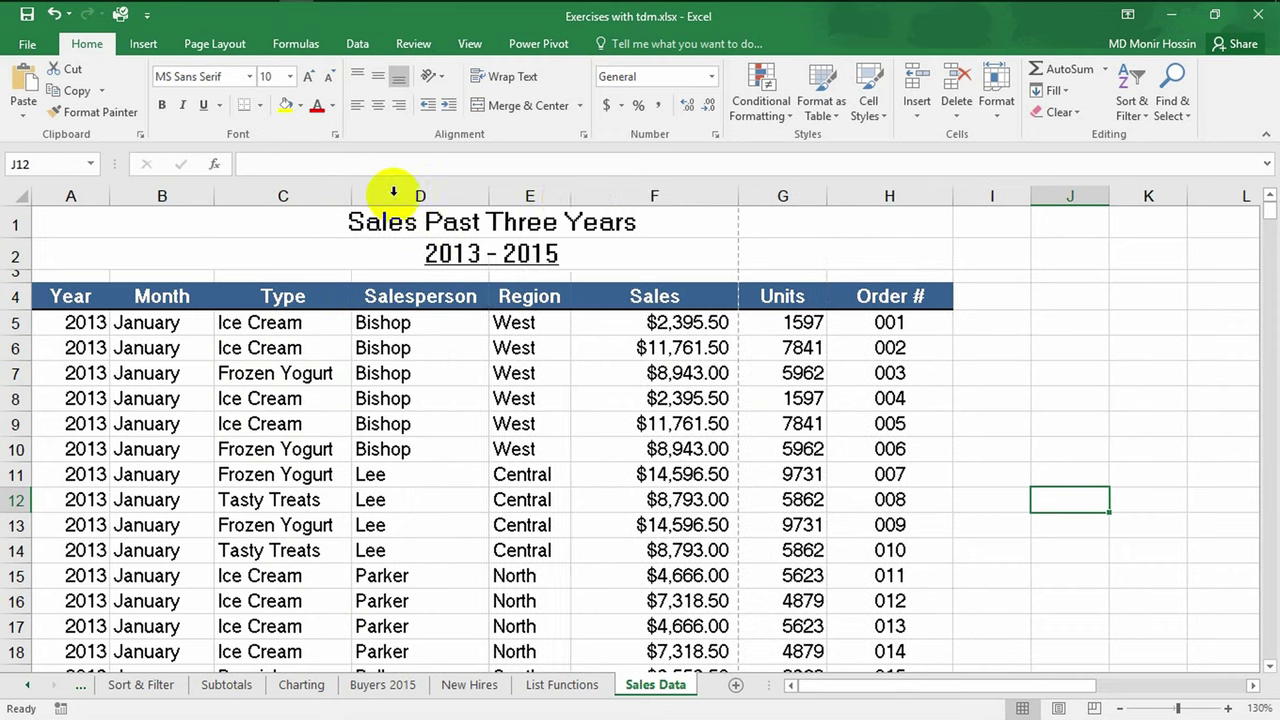
{"action": "double_click", "coordinate": [740, 195]}
{"action": "double_click", "coordinate": [776, 195]}
{"action": "double_click", "coordinate": [877, 197]}
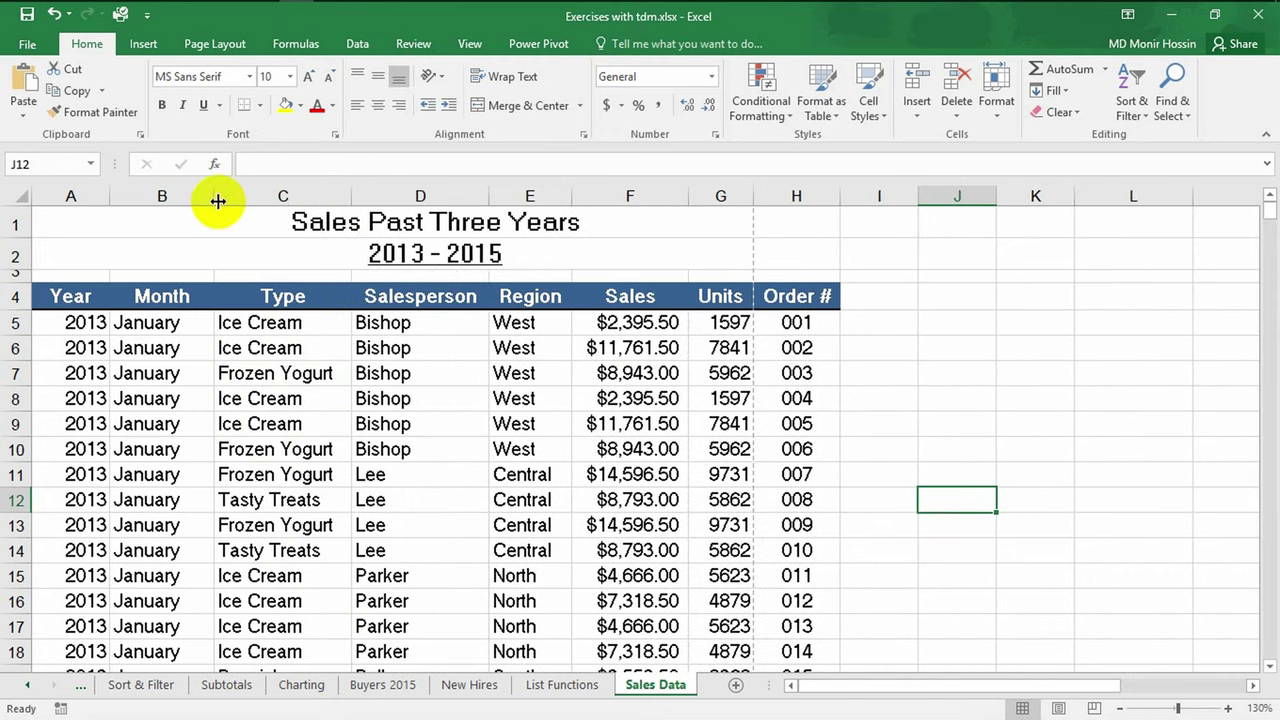
{"action": "double_click", "coordinate": [214, 197]}
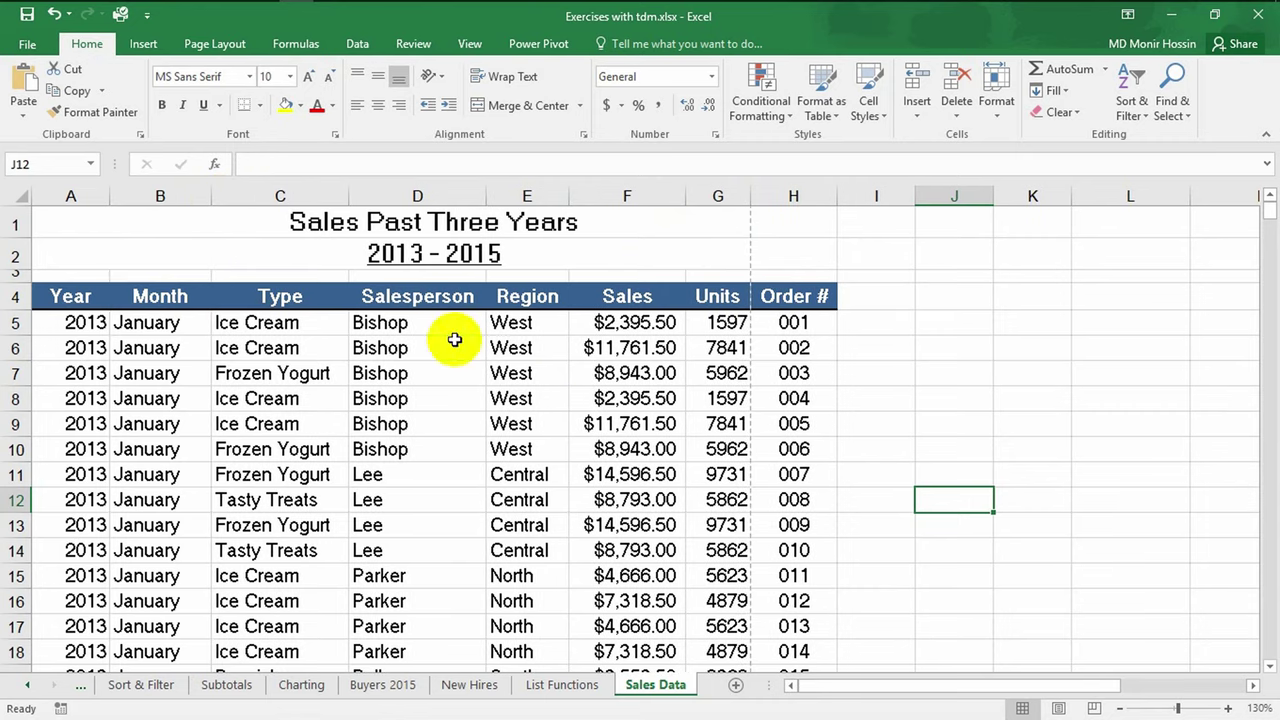
{"action": "left_click", "coordinate": [538, 447]}
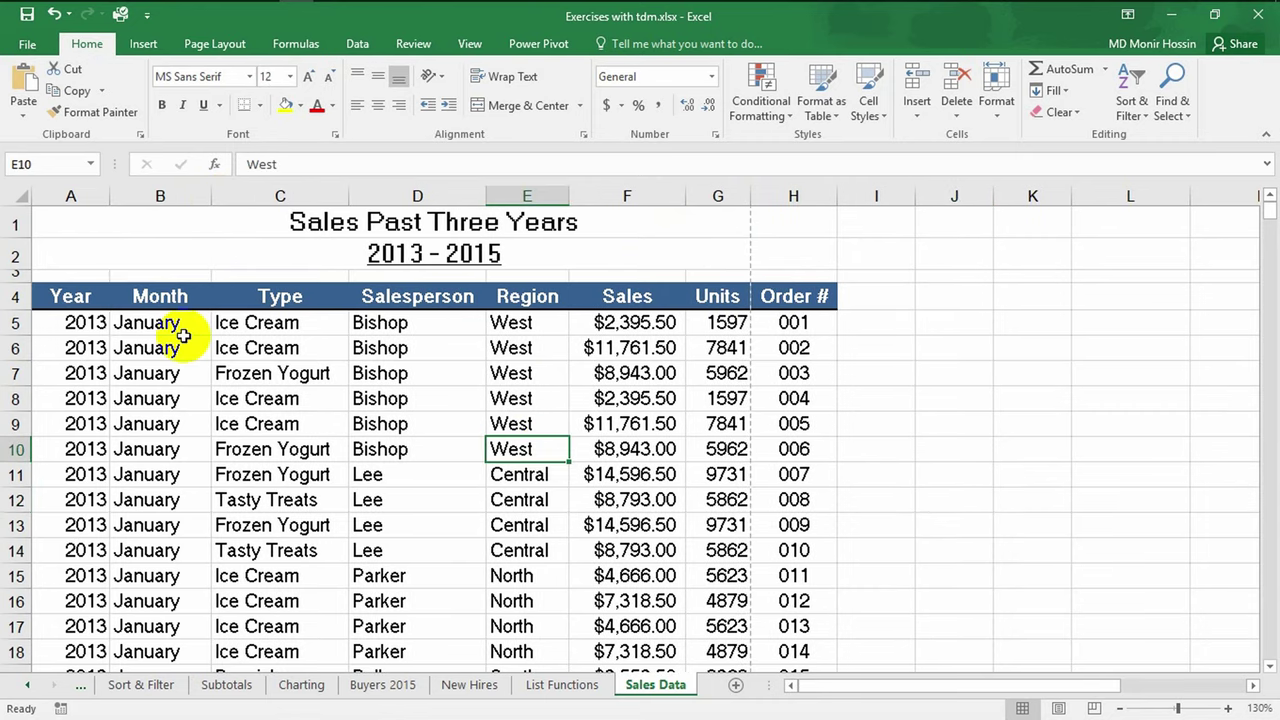
- Open the print preview from the File menu, then return to the worksheet
{"action": "left_click", "coordinate": [22, 46]}
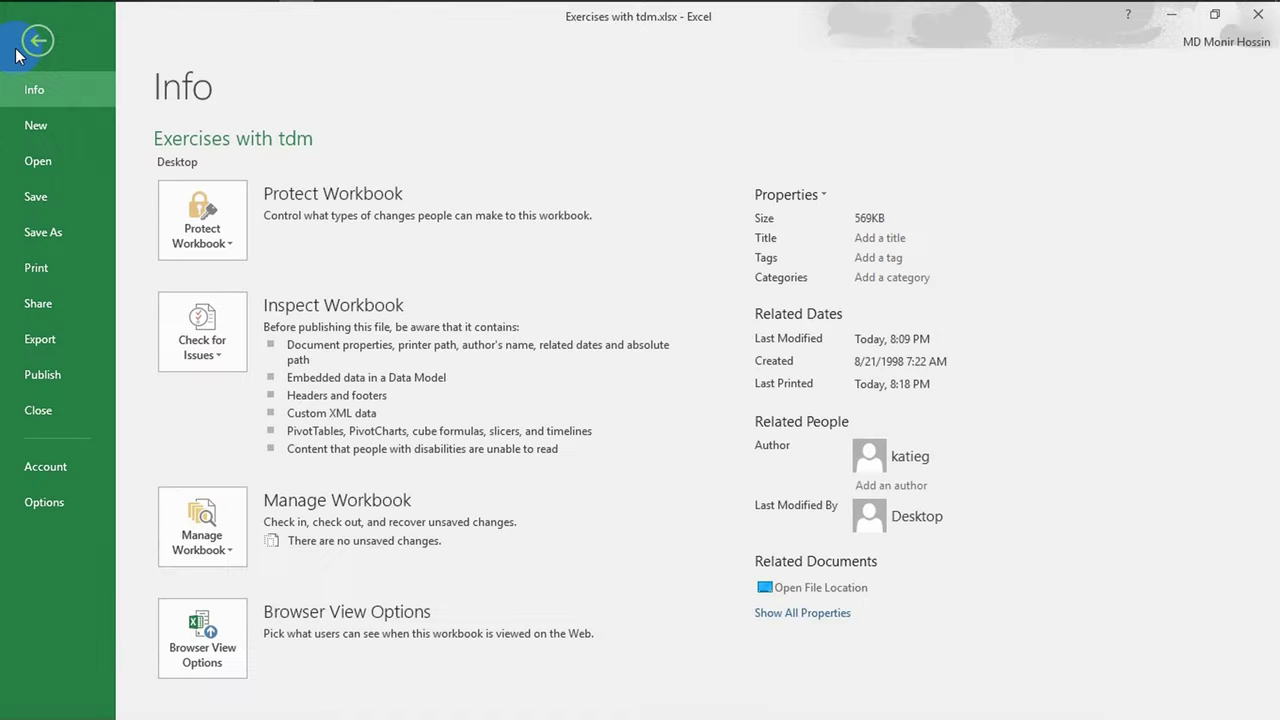
{"action": "left_click", "coordinate": [58, 275]}
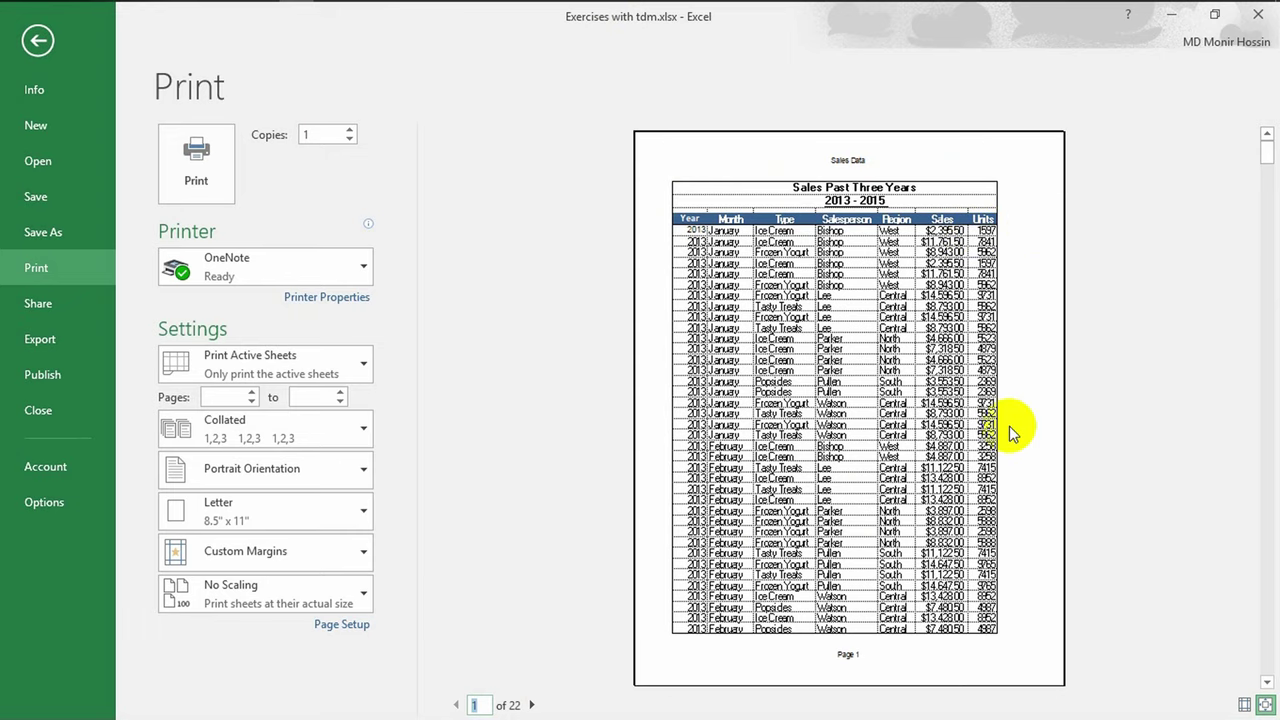
{"action": "left_click", "coordinate": [53, 88]}
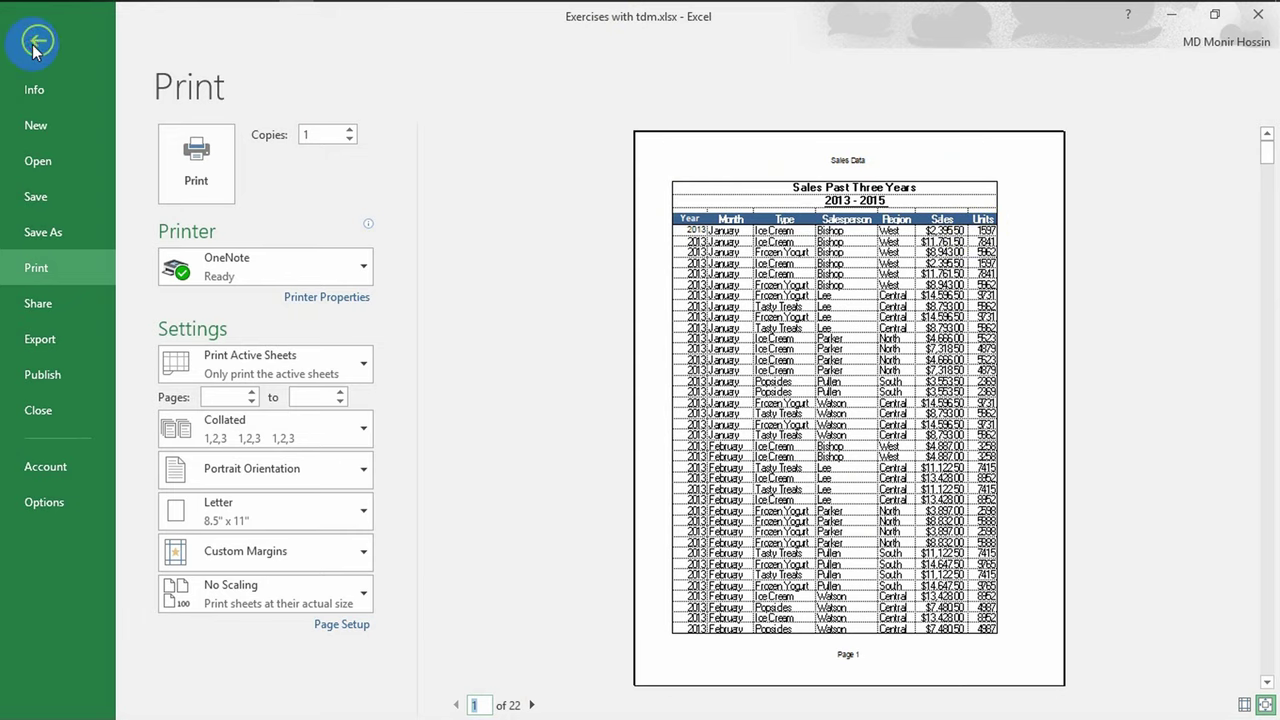
{"action": "left_click", "coordinate": [37, 44]}
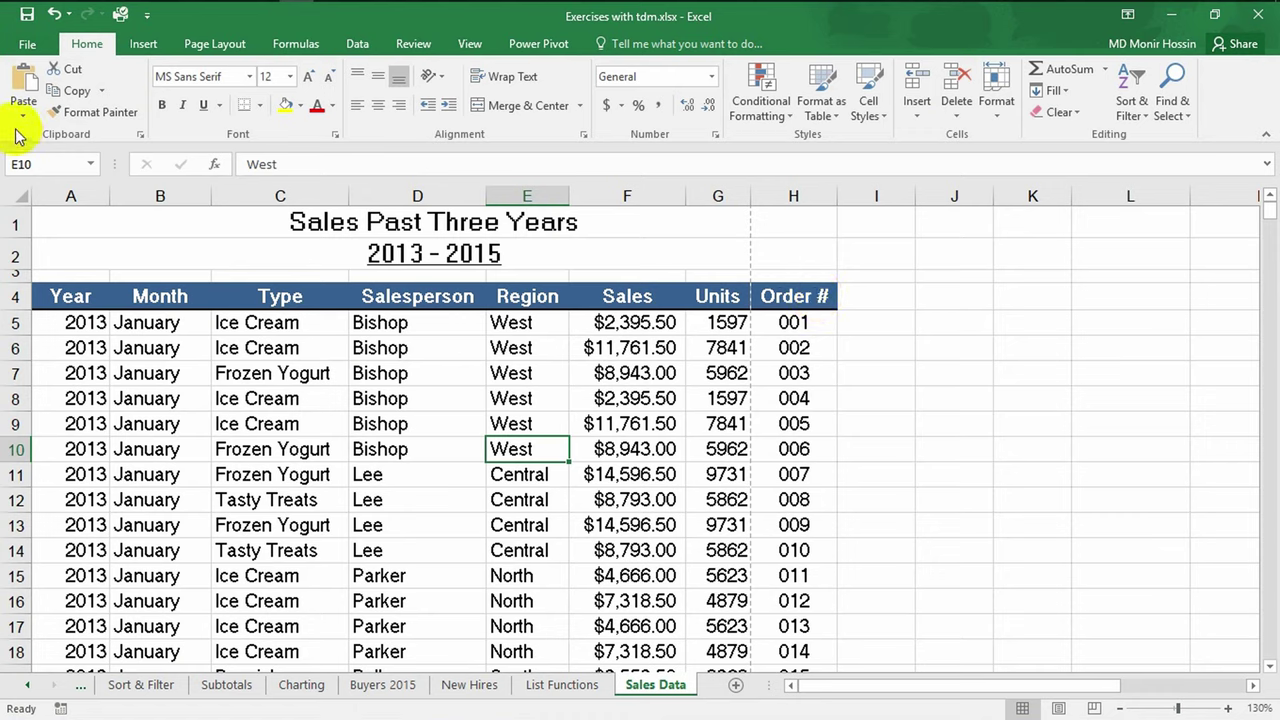
- Reopen the print preview with Ctrl+P, check page 2 for headers, and return to the sheet
{"action": "key", "text": "ctrl+p"}
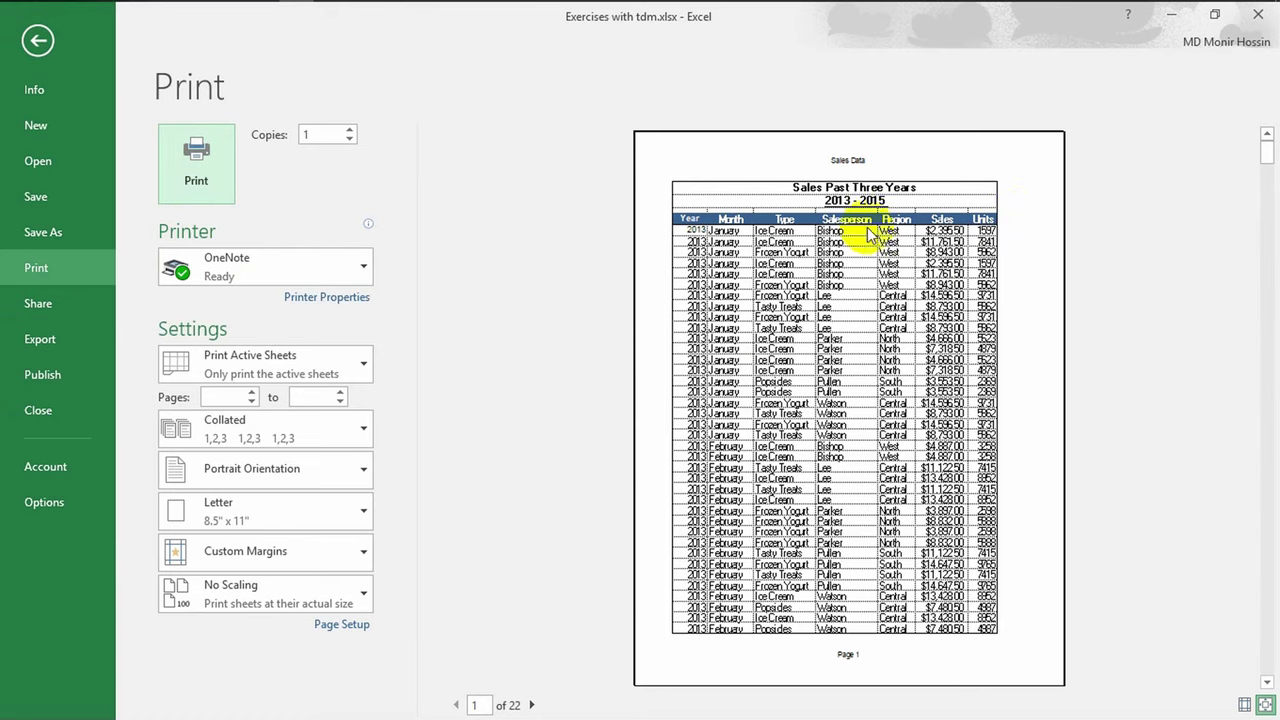
{"action": "left_click", "coordinate": [530, 705]}
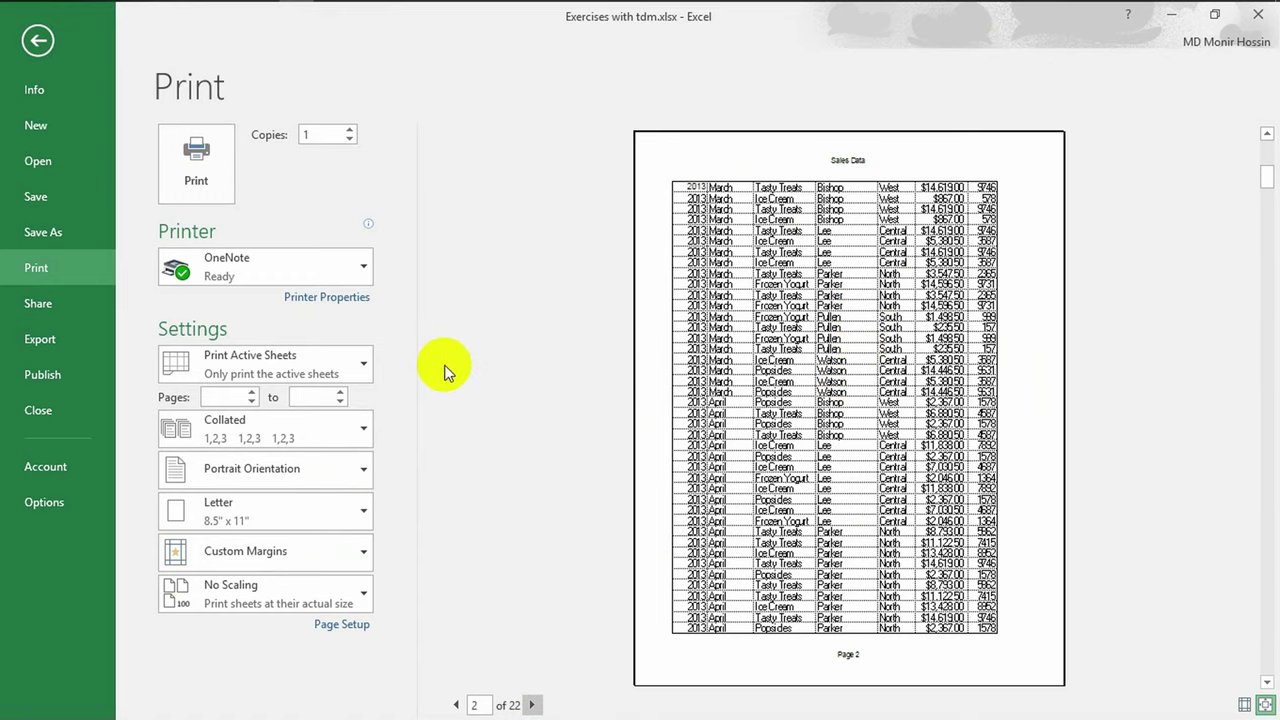
{"action": "left_click", "coordinate": [41, 41]}
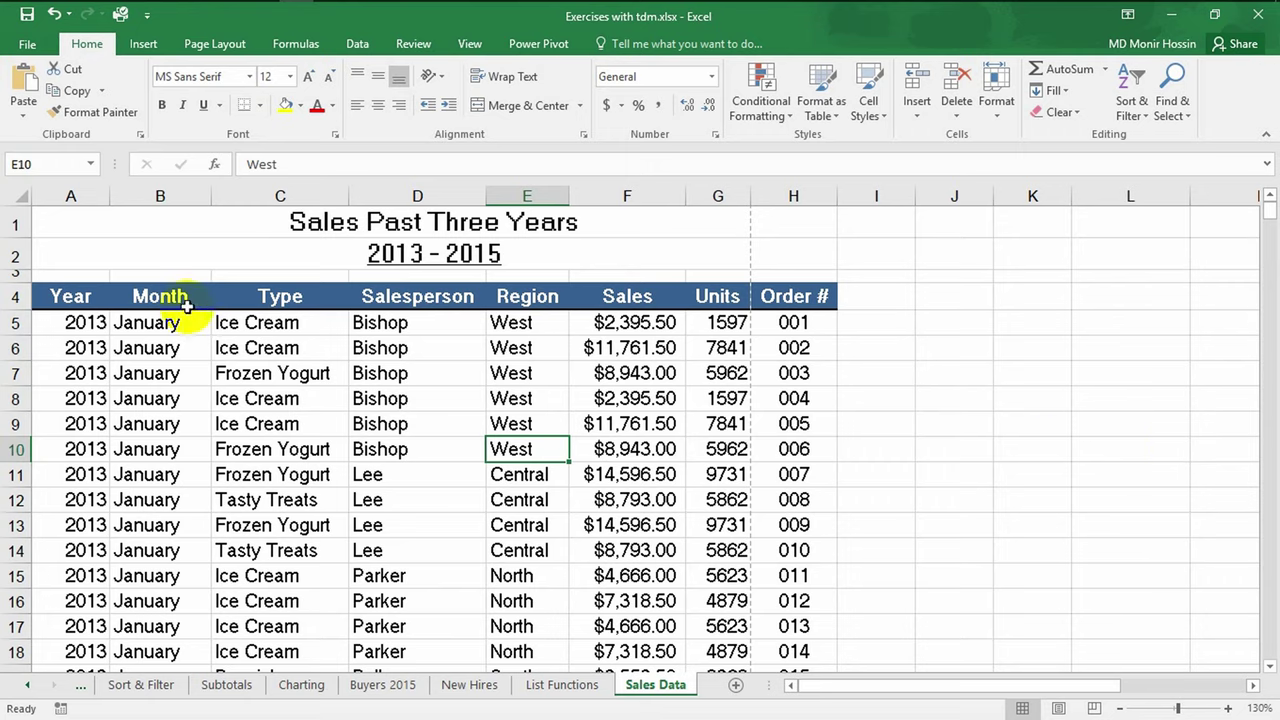
- Select header row A4:H4, then open Print Titles in Page Setup and move the dialog aside
{"action": "left_click_drag", "start_coordinate": [78, 295], "coordinate": [830, 296]}
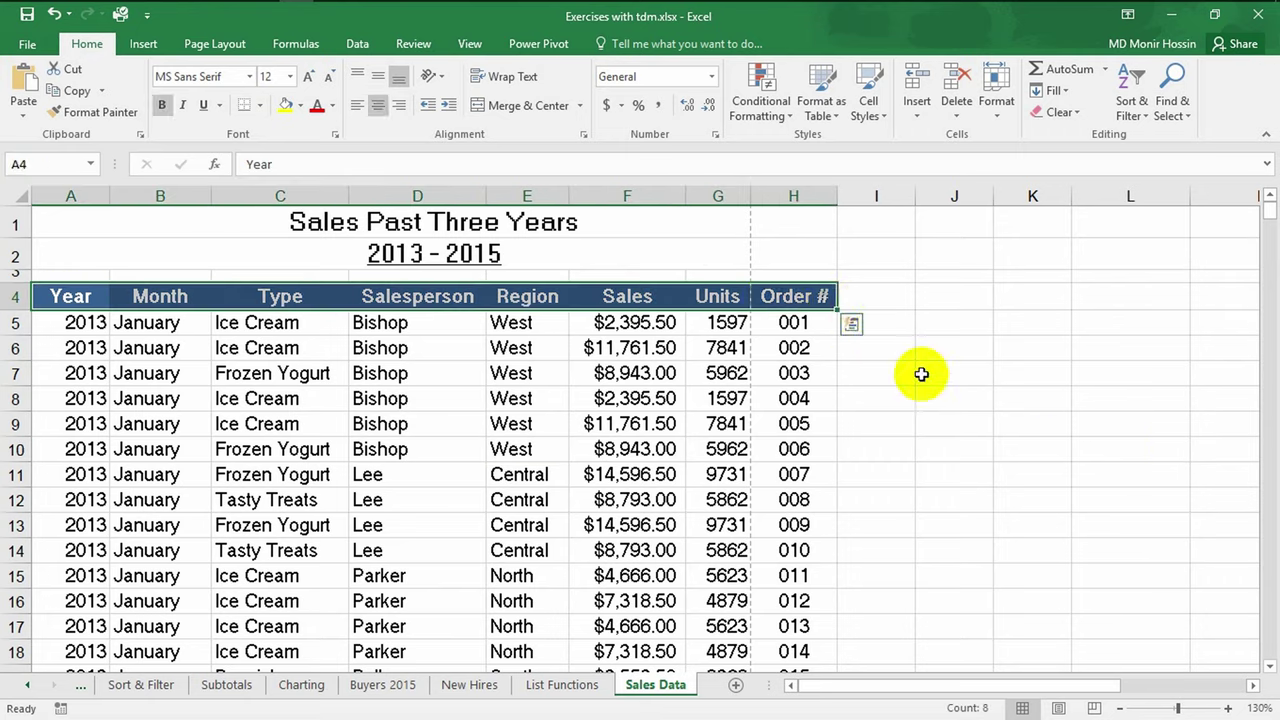
{"action": "left_click", "coordinate": [952, 412]}
{"action": "left_click", "coordinate": [330, 474]}
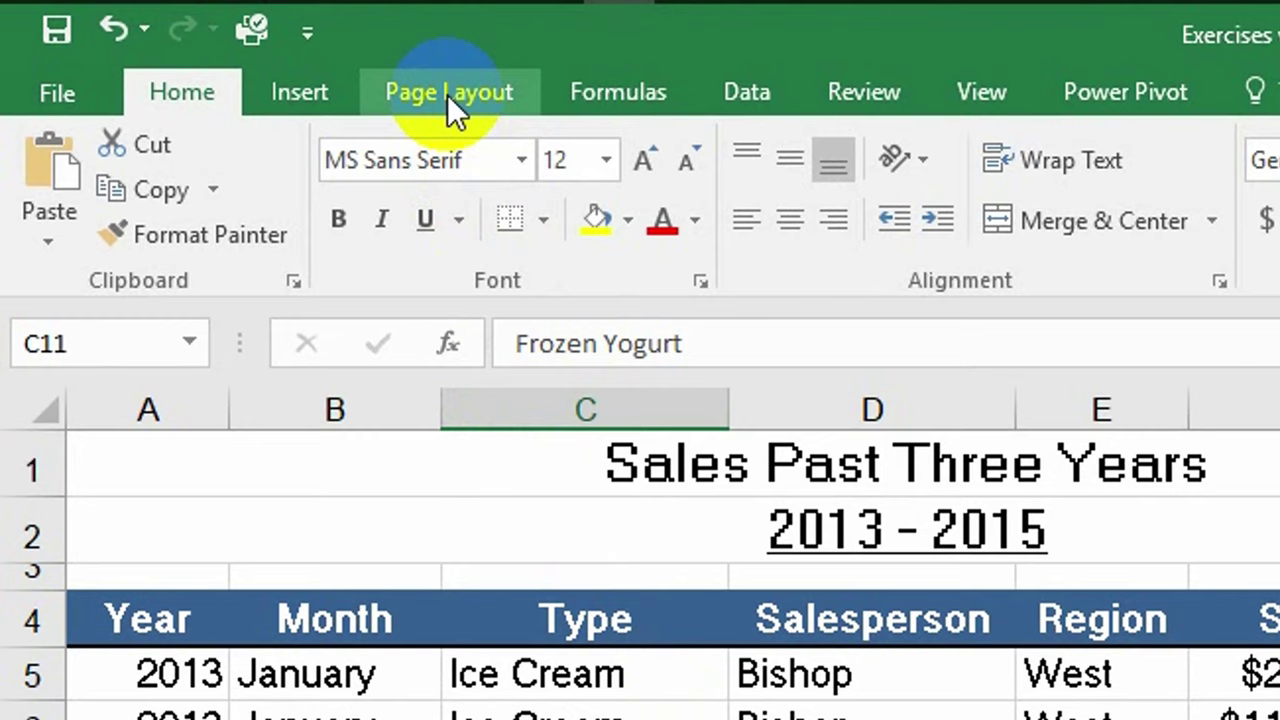
{"action": "left_click", "coordinate": [447, 94]}
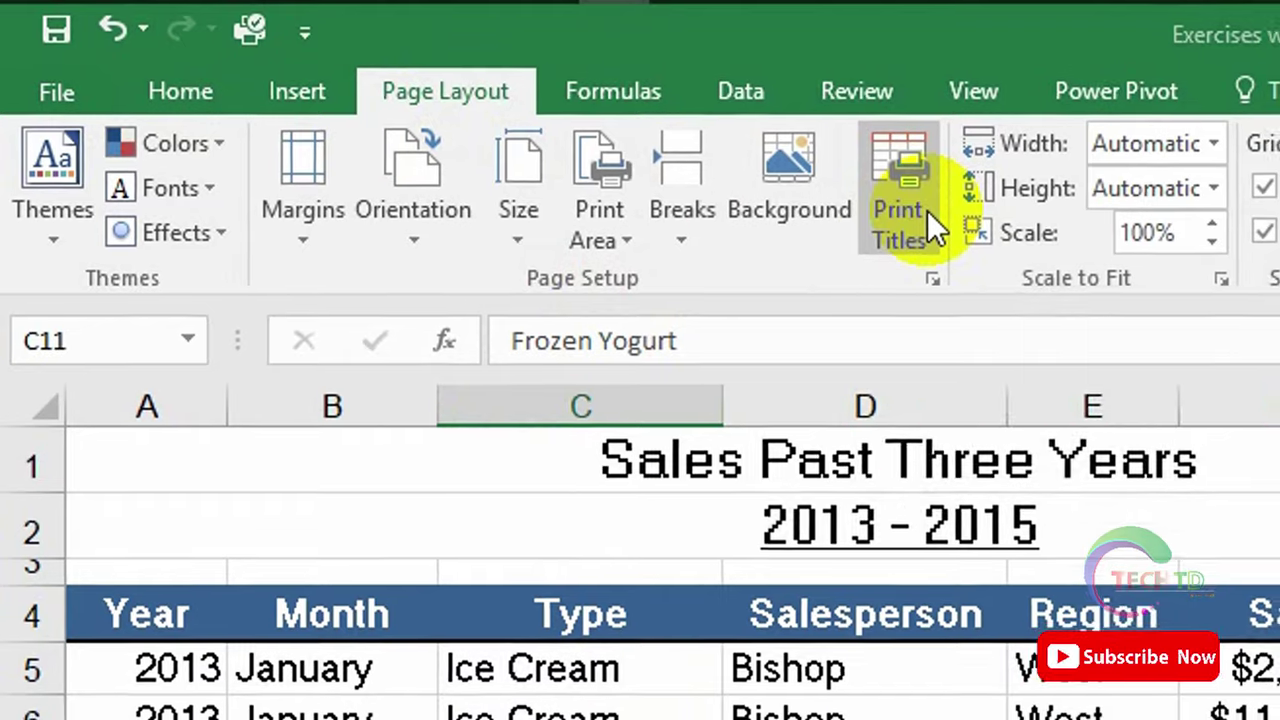
{"action": "left_click", "coordinate": [935, 215]}
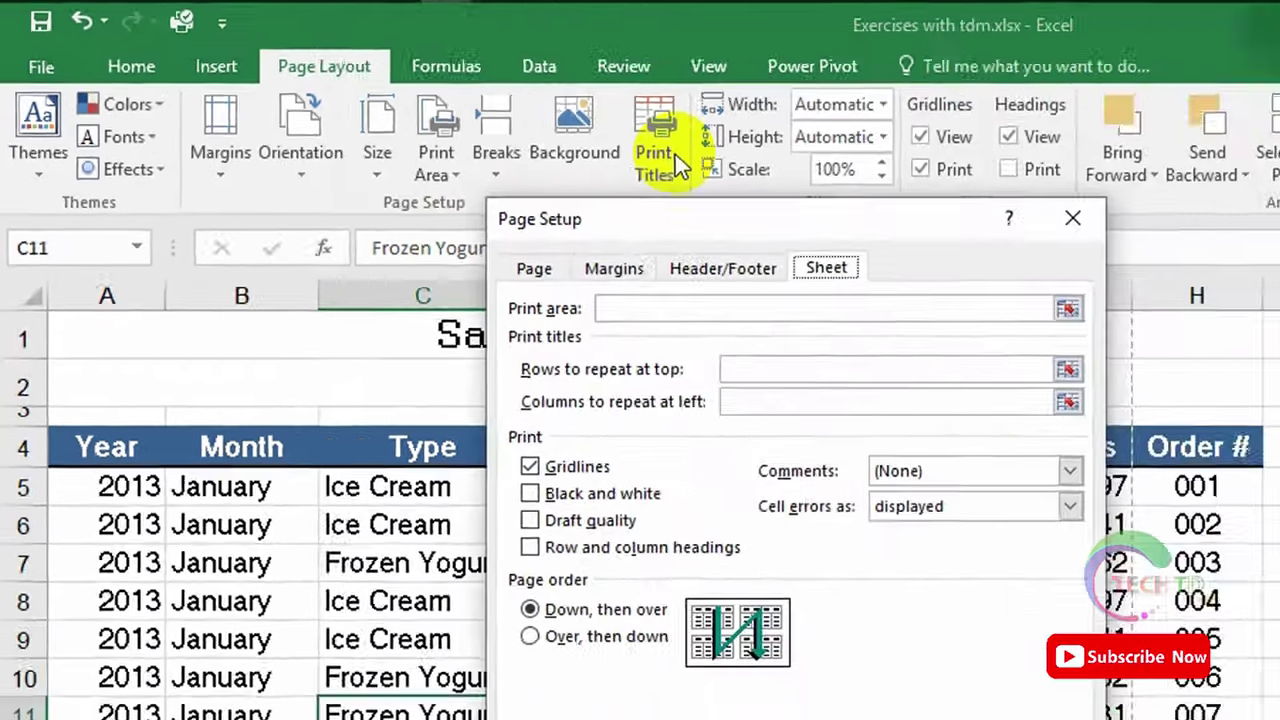
{"action": "left_click_drag", "start_coordinate": [586, 180], "coordinate": [920, 143]}
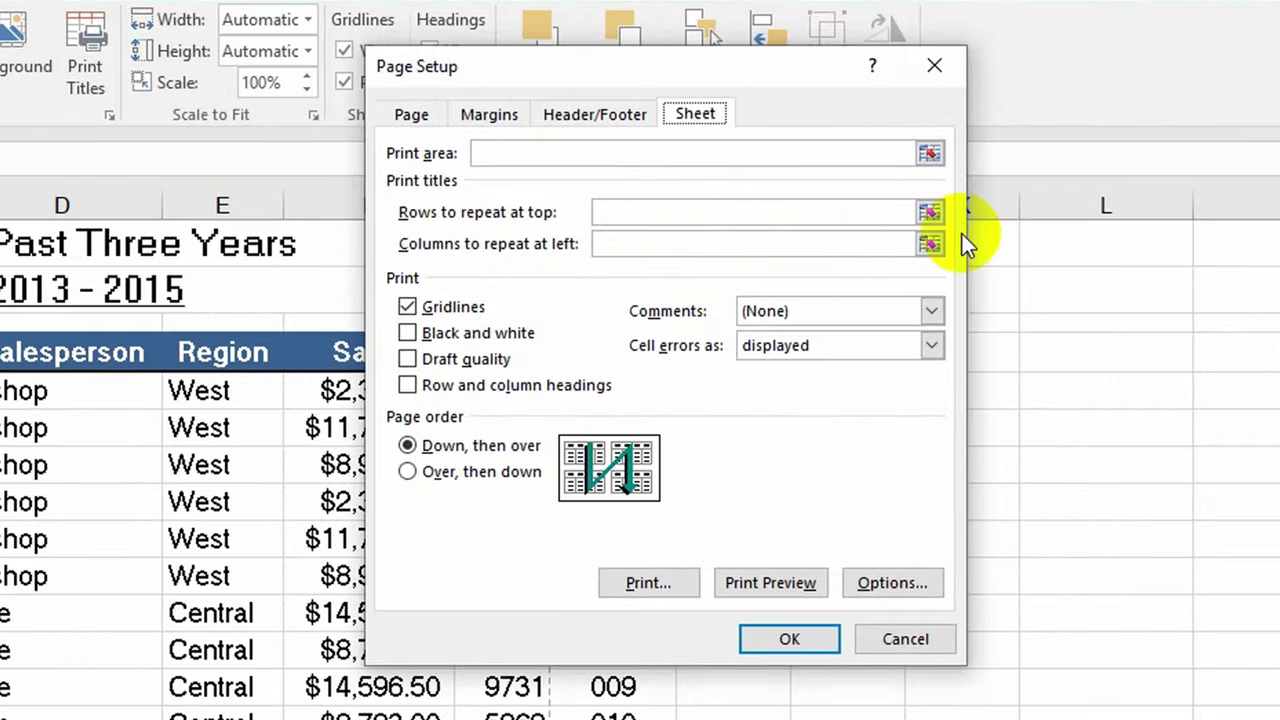
- Pick row 4's header so Rows to repeat at top reads $4:$4
{"action": "left_click", "coordinate": [925, 214]}
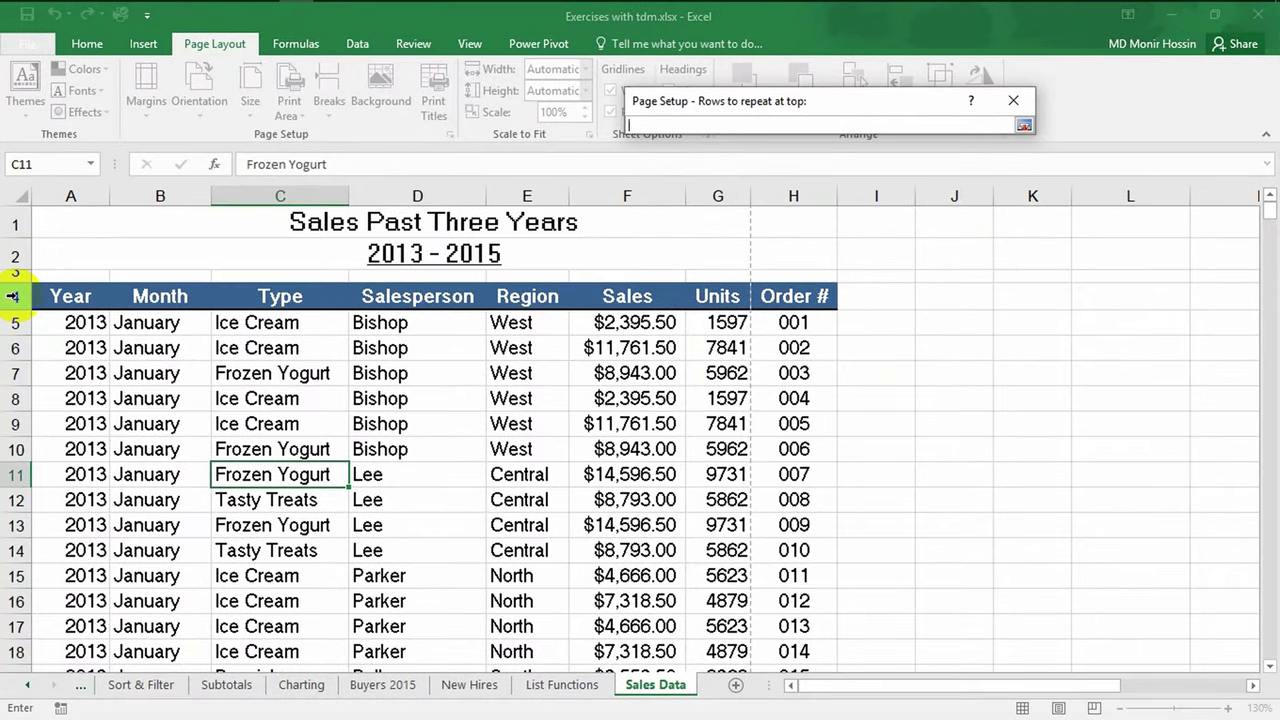
{"action": "left_click", "coordinate": [13, 296]}
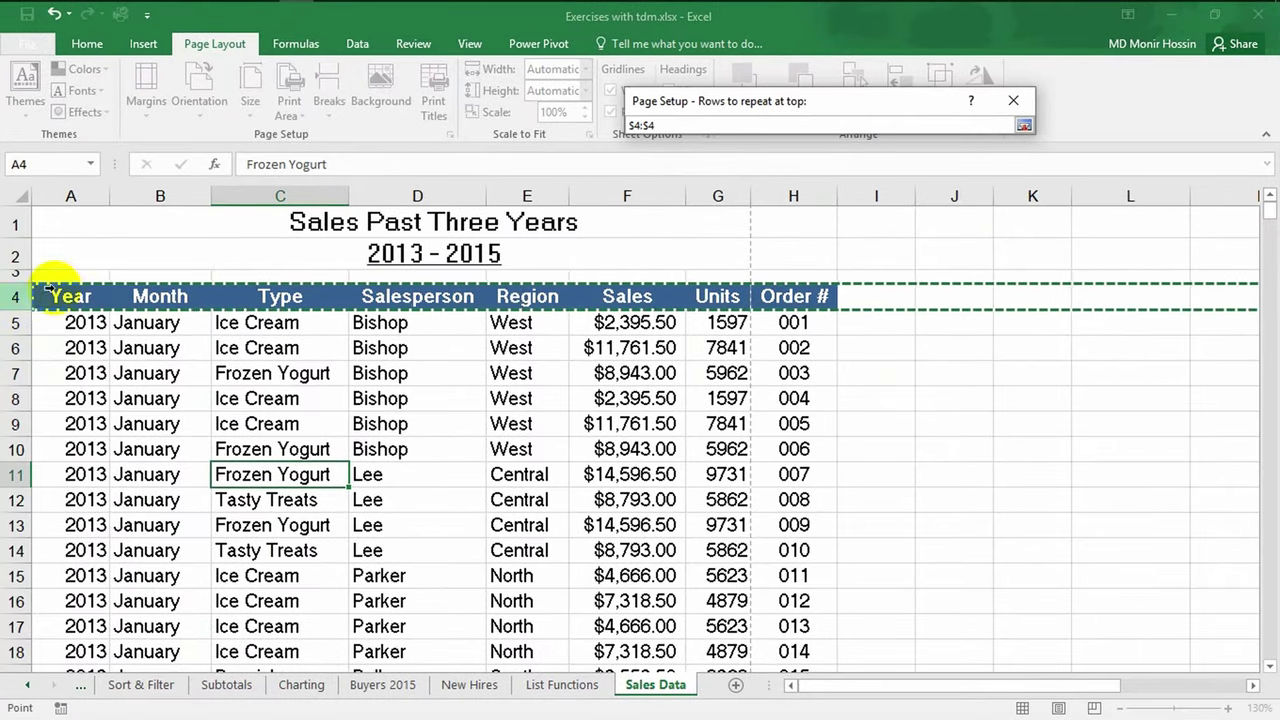
{"action": "key", "text": "Return"}
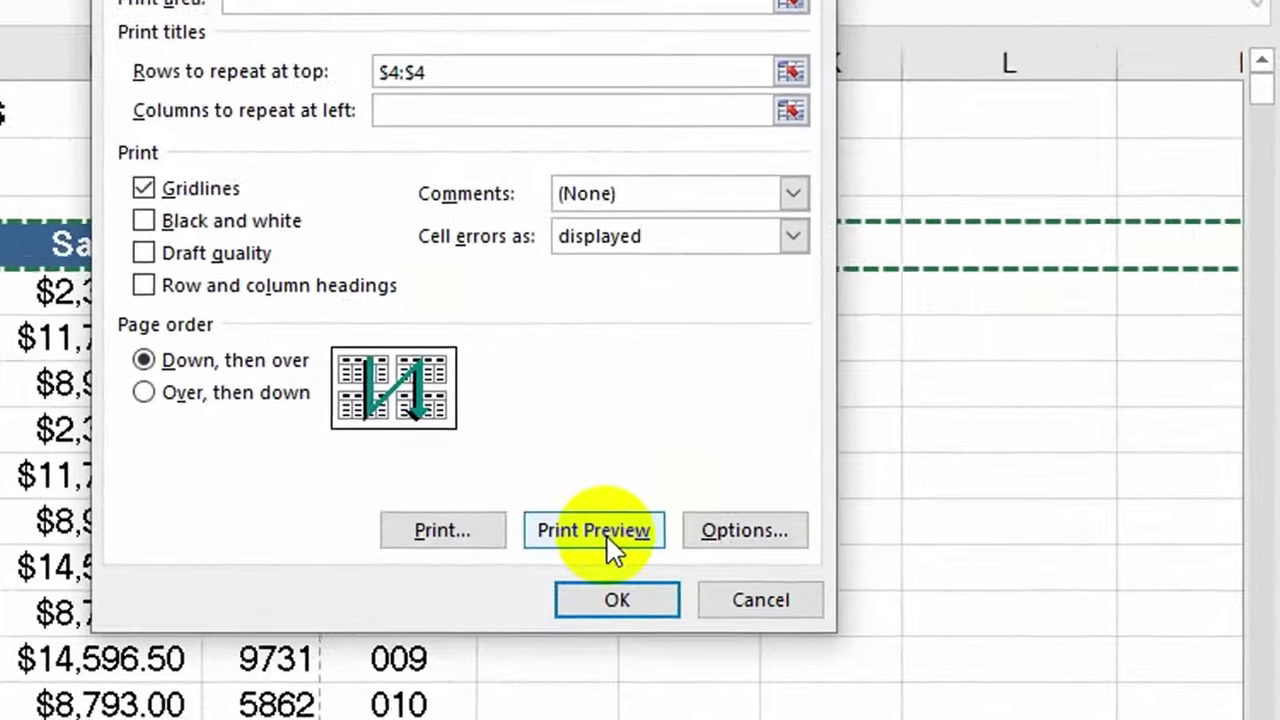
- Preview the printout, page ahead to confirm the header row repeats, then return to the sheet
{"action": "left_click", "coordinate": [600, 550]}
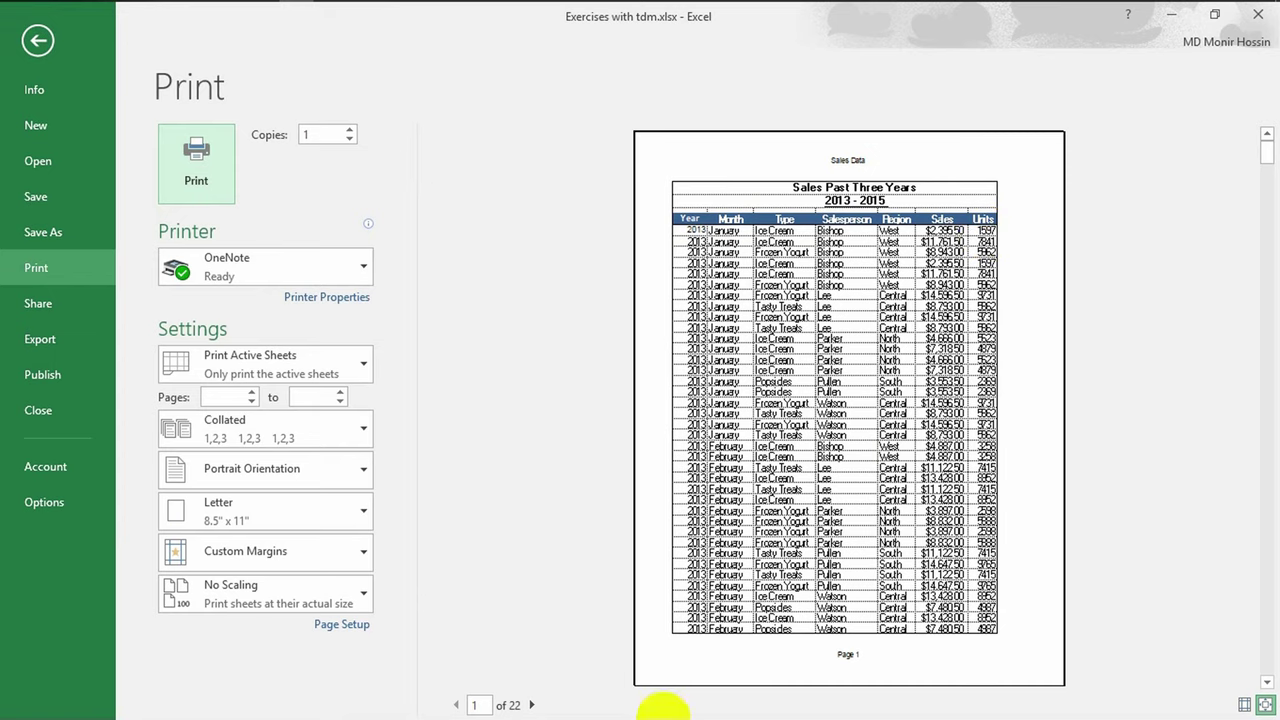
{"action": "left_click", "coordinate": [532, 705]}
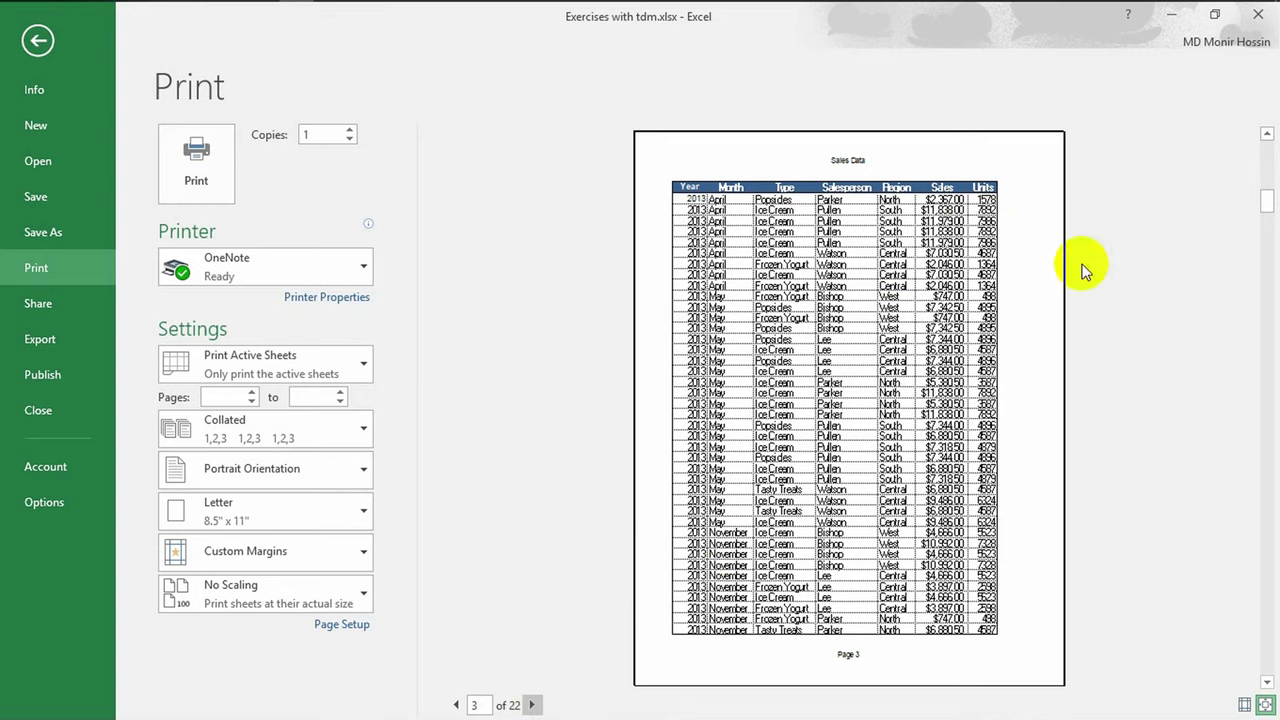
{"action": "left_click", "coordinate": [535, 704]}
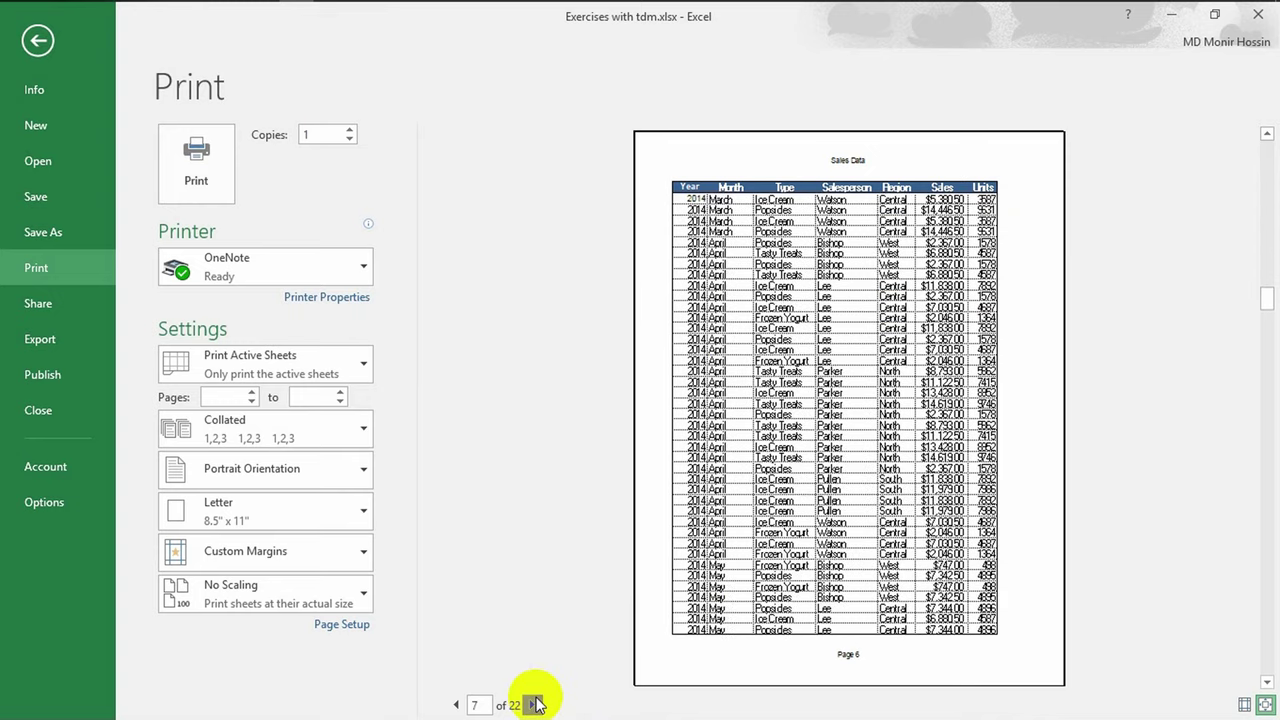
{"action": "left_click", "coordinate": [535, 704]}
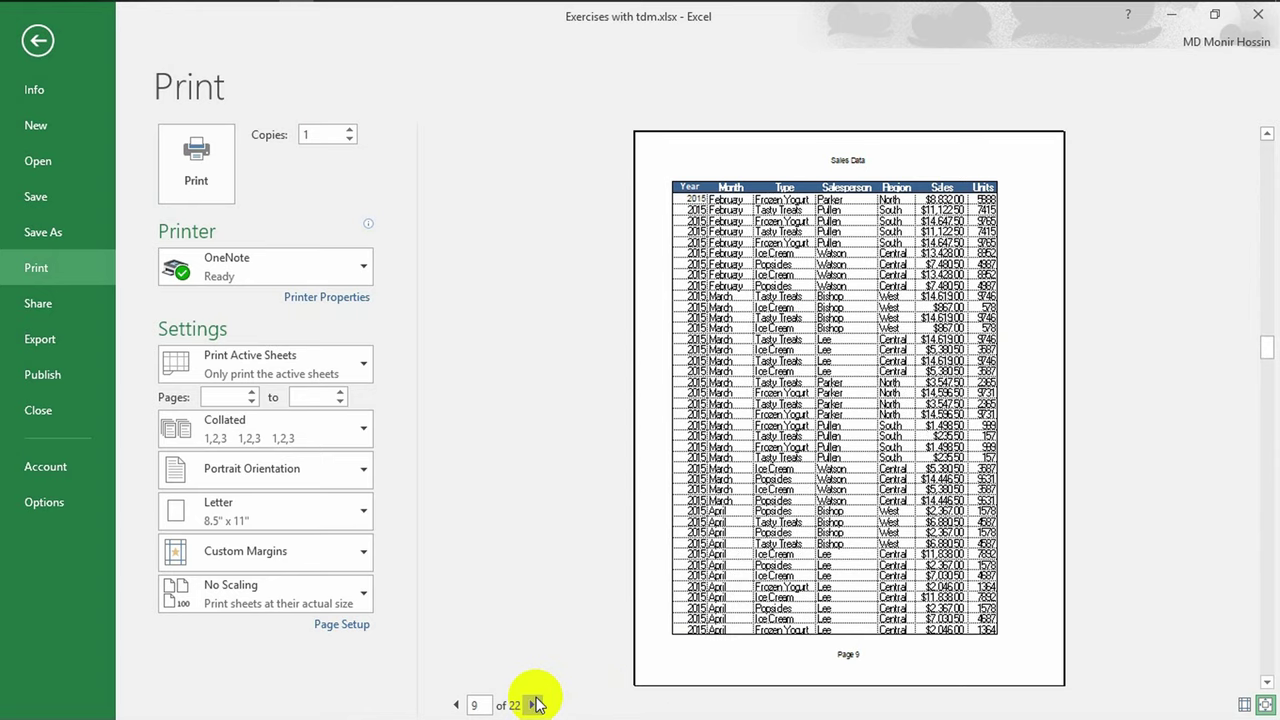
{"action": "left_click", "coordinate": [535, 704]}
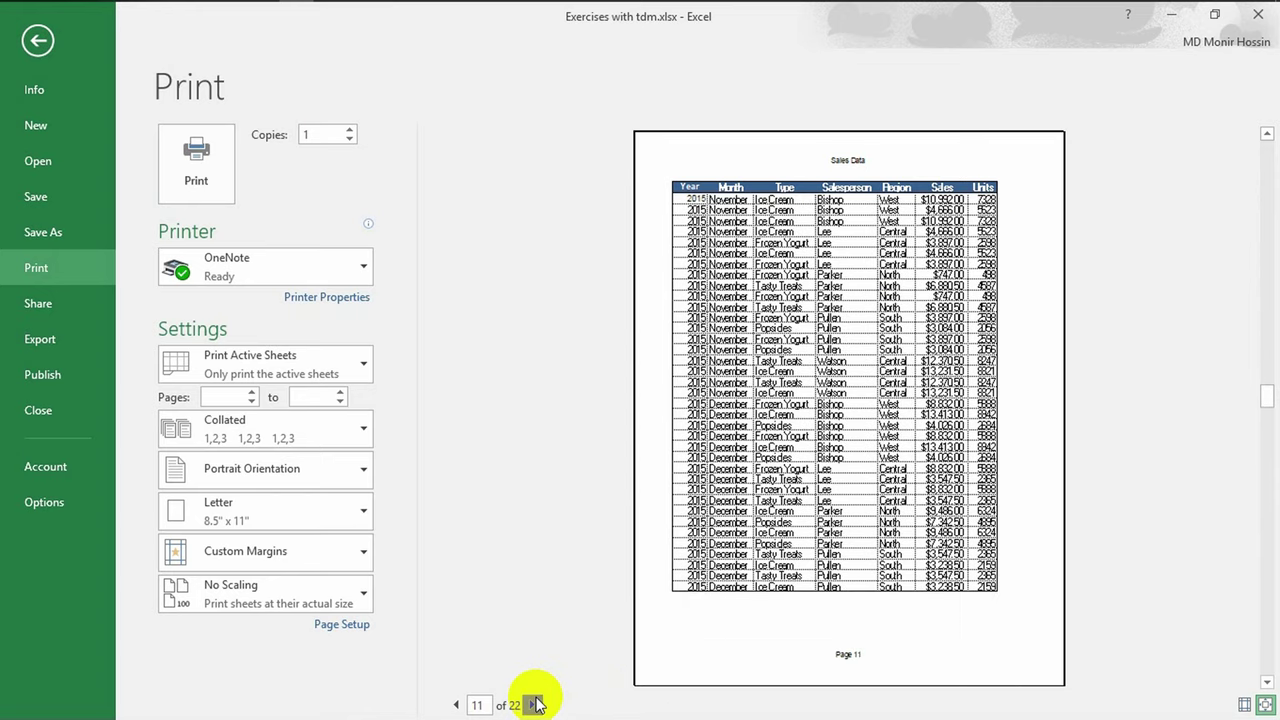
{"action": "left_click", "coordinate": [535, 704]}
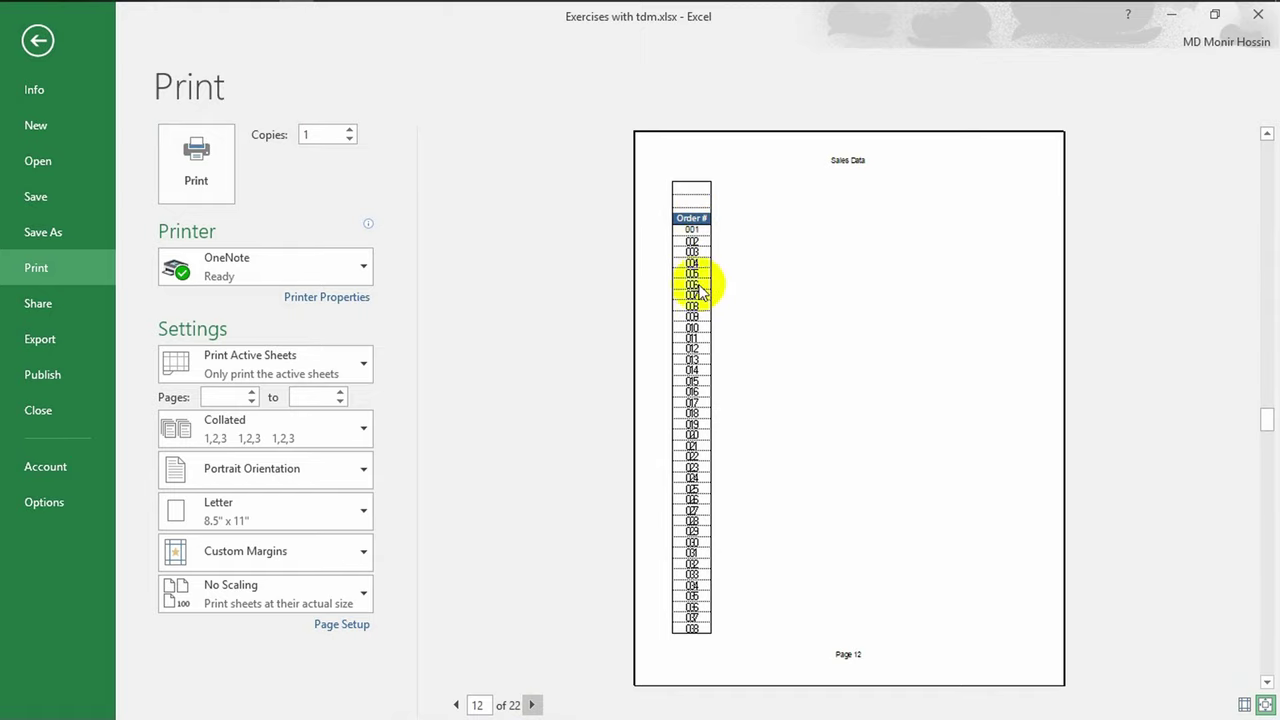
{"action": "left_click", "coordinate": [45, 40]}
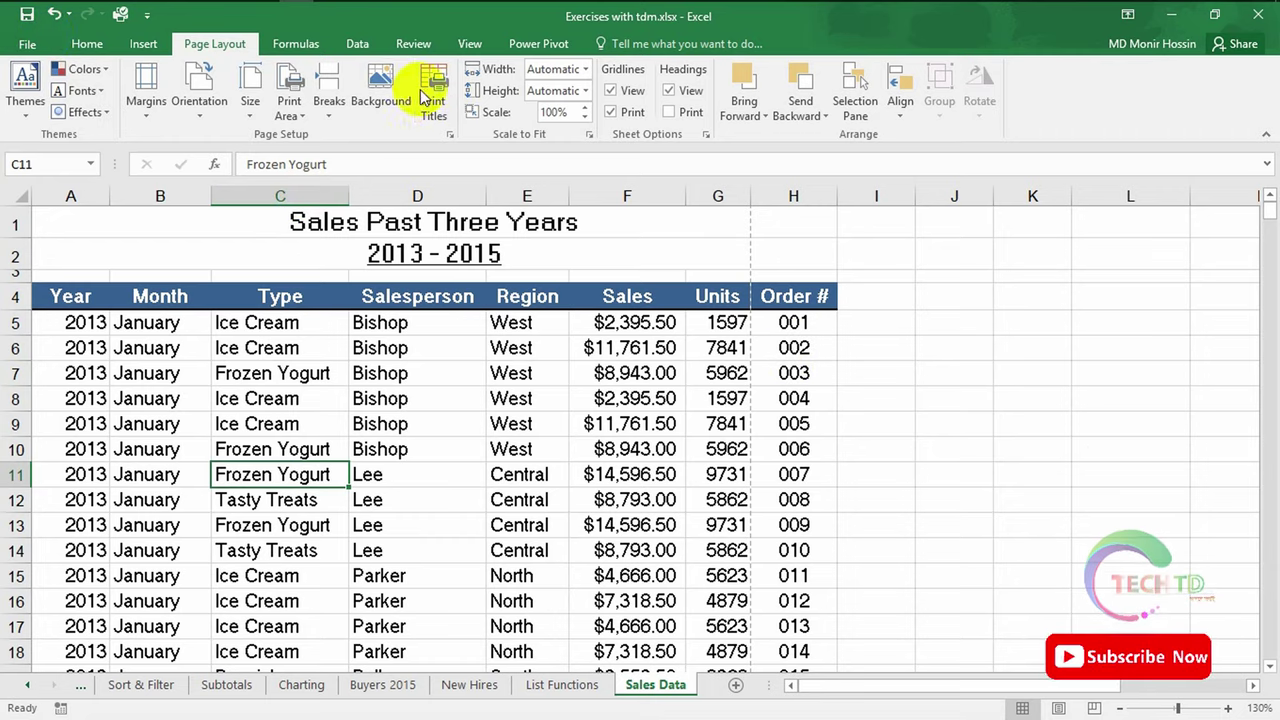
- Switch the sheet to Page Break Preview and scroll through the data
{"action": "left_click", "coordinate": [469, 44]}
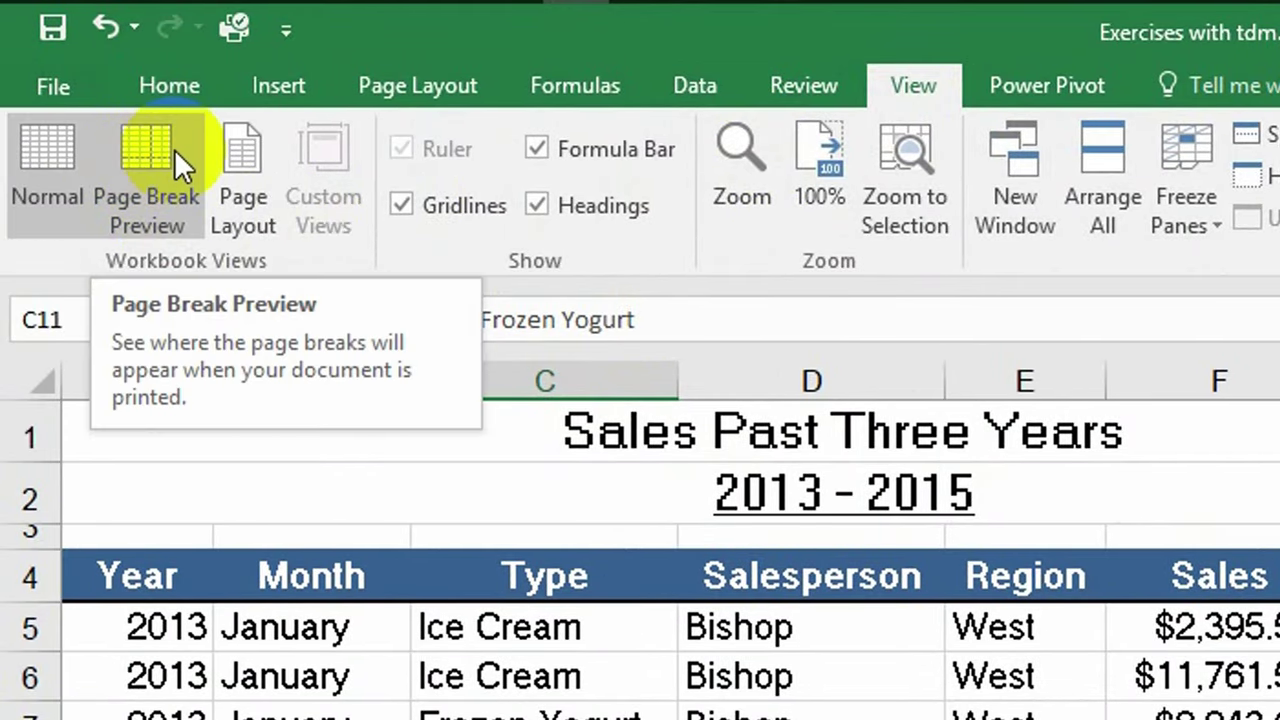
{"action": "left_click", "coordinate": [176, 154]}
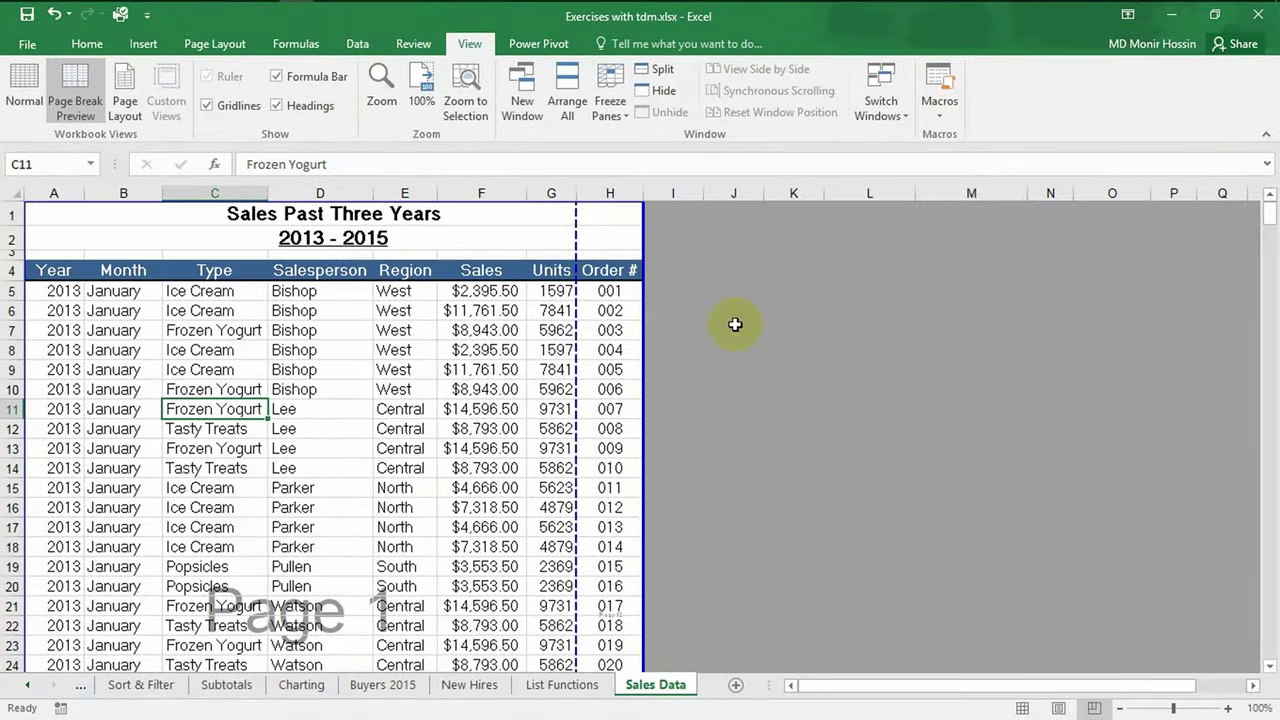
{"action": "scroll", "coordinate": [489, 393], "scroll_direction": "down", "scroll_amount": 1}
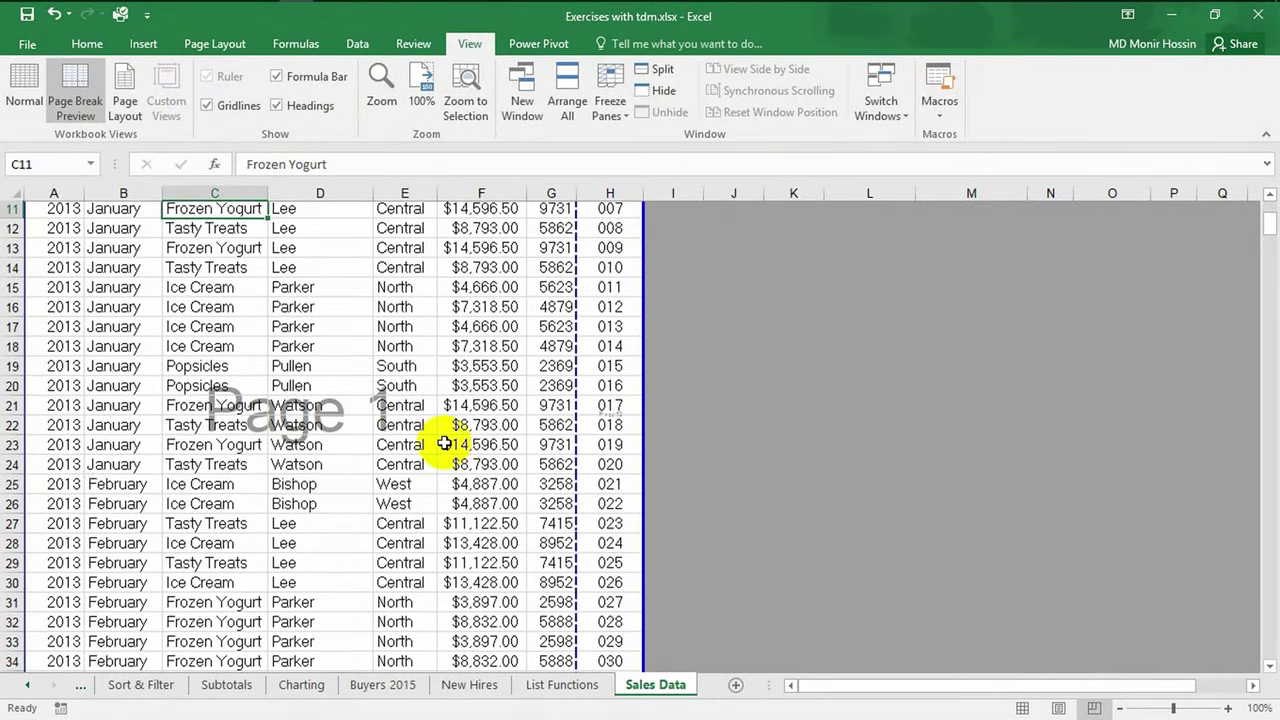
{"action": "scroll", "coordinate": [437, 443], "scroll_direction": "down", "scroll_amount": 1}
{"action": "scroll", "coordinate": [429, 414], "scroll_direction": "down", "scroll_amount": 4}
{"action": "scroll", "coordinate": [434, 451], "scroll_direction": "down", "scroll_amount": 4}
{"action": "scroll", "coordinate": [447, 484], "scroll_direction": "down", "scroll_amount": 4}
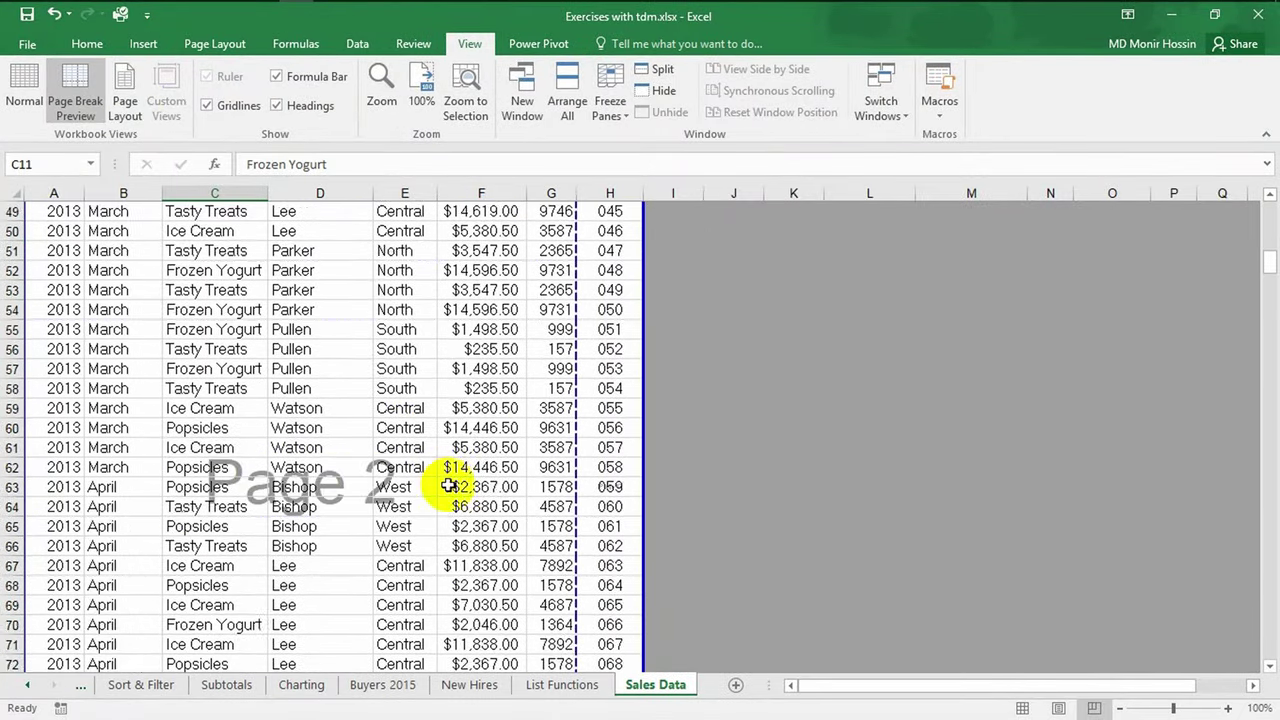
{"action": "scroll", "coordinate": [651, 466], "scroll_direction": "up", "scroll_amount": 3}
{"action": "scroll", "coordinate": [650, 446], "scroll_direction": "up", "scroll_amount": 5}
{"action": "scroll", "coordinate": [650, 446], "scroll_direction": "up", "scroll_amount": 4}
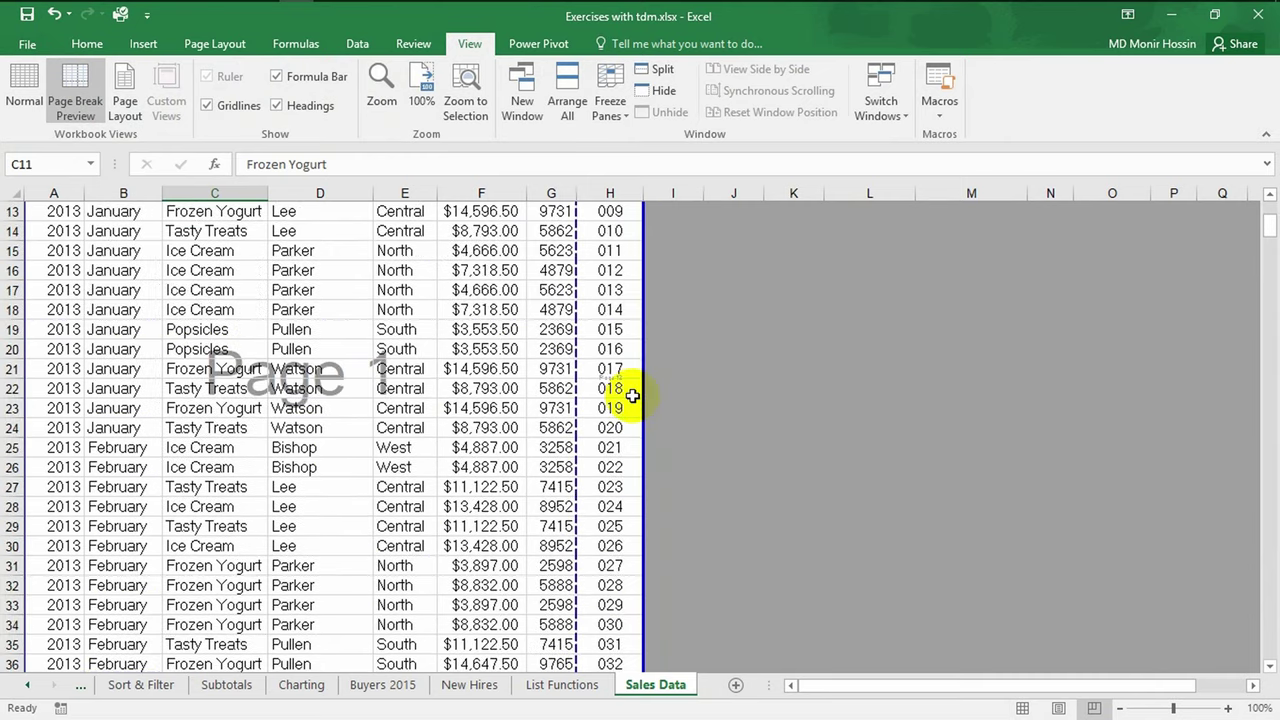
- Select Order # cells such as 018 and 020 to inspect the page break
{"action": "left_click", "coordinate": [612, 369]}
{"action": "scroll", "coordinate": [663, 463], "scroll_direction": "up", "scroll_amount": 5}
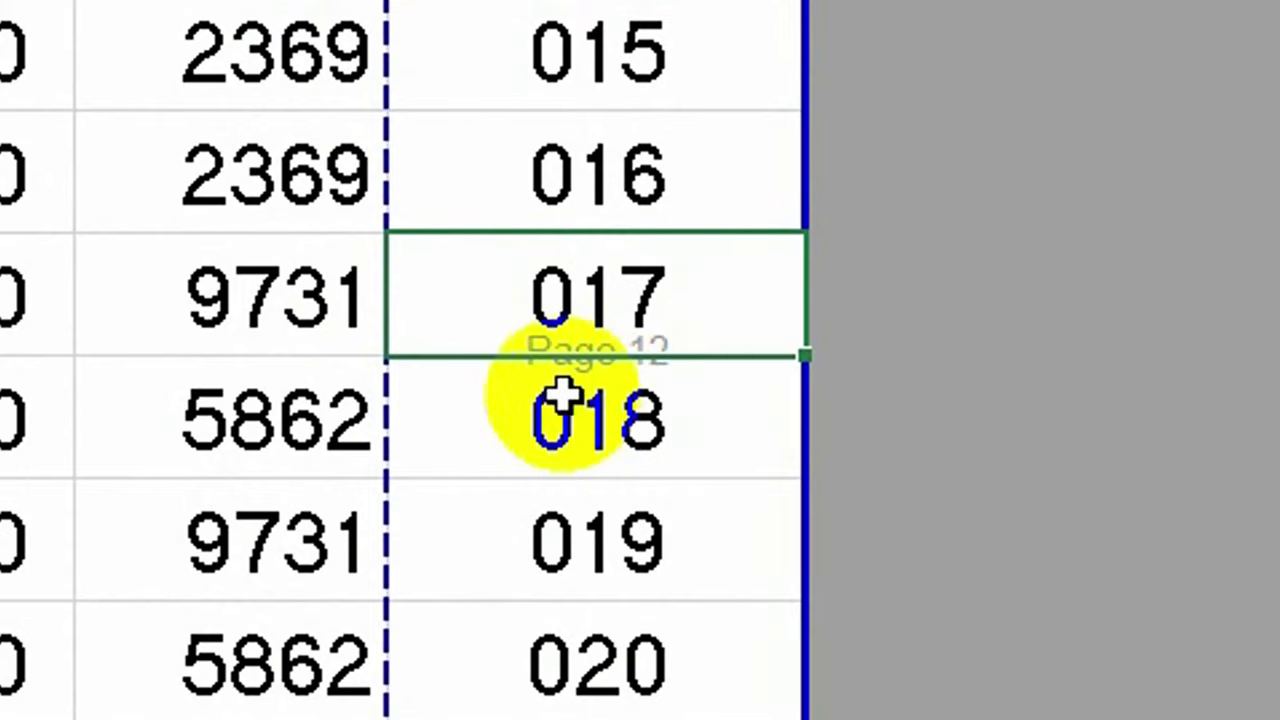
{"action": "left_click", "coordinate": [646, 386]}
{"action": "left_click", "coordinate": [600, 618]}
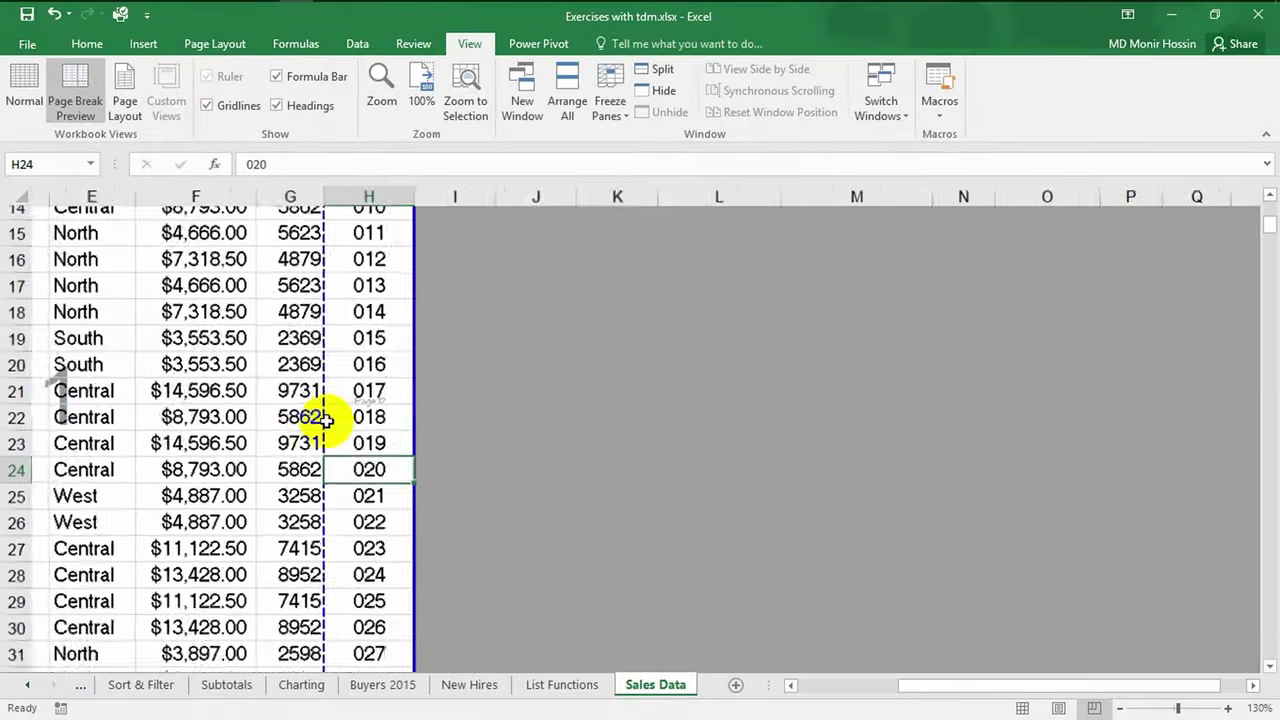
{"action": "scroll", "coordinate": [327, 420], "scroll_direction": "down", "scroll_amount": 1}
{"action": "scroll", "coordinate": [290, 420], "scroll_direction": "down", "scroll_amount": 6}
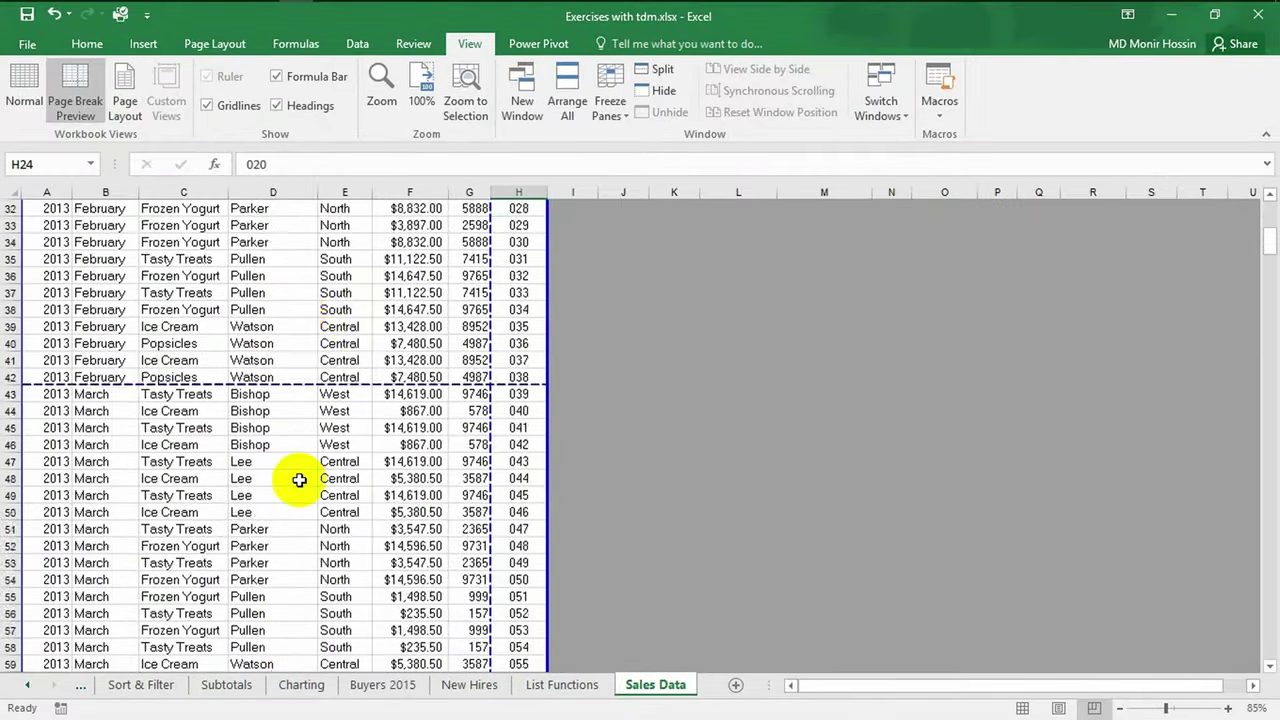
{"action": "scroll", "coordinate": [300, 480], "scroll_direction": "down", "scroll_amount": 4}
{"action": "scroll", "coordinate": [303, 491], "scroll_direction": "down", "scroll_amount": 4}
{"action": "scroll", "coordinate": [343, 500], "scroll_direction": "down", "scroll_amount": 10}
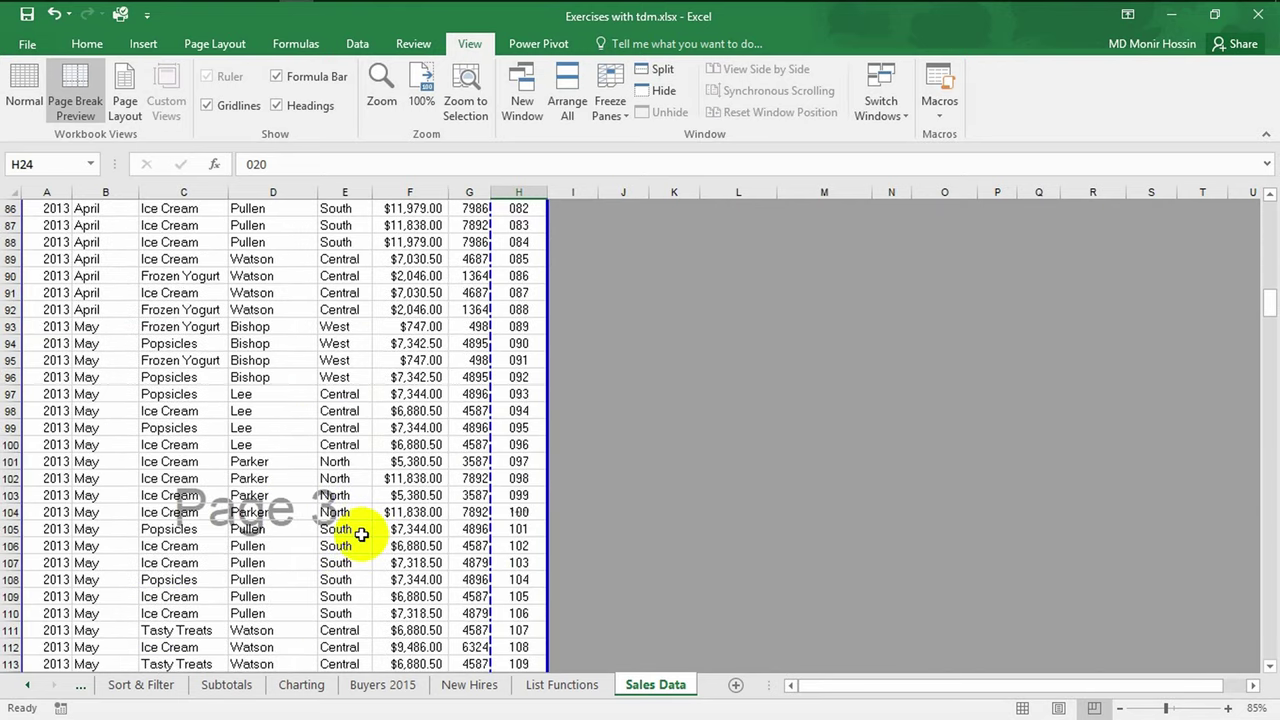
{"action": "scroll", "coordinate": [357, 529], "scroll_direction": "up", "scroll_amount": 9}
{"action": "scroll", "coordinate": [349, 514], "scroll_direction": "up", "scroll_amount": 9}
{"action": "scroll", "coordinate": [345, 514], "scroll_direction": "up", "scroll_amount": 9}
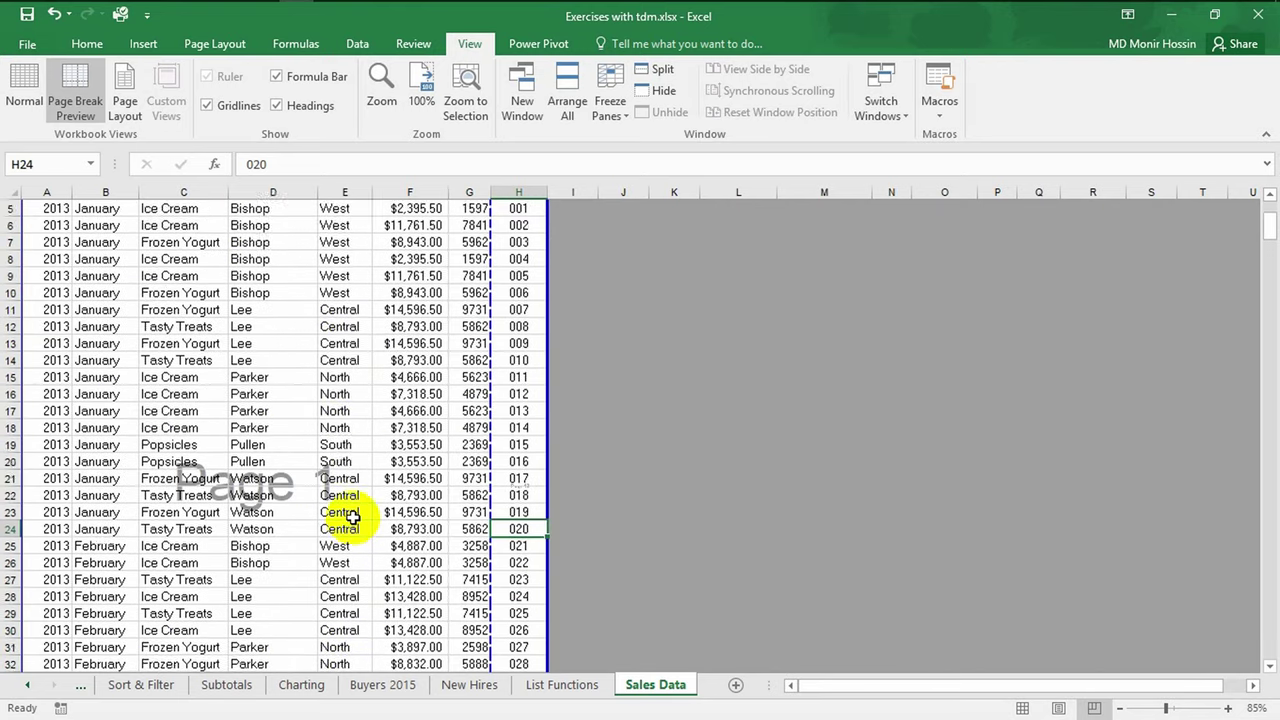
{"action": "scroll", "coordinate": [352, 514], "scroll_direction": "up", "scroll_amount": 2}
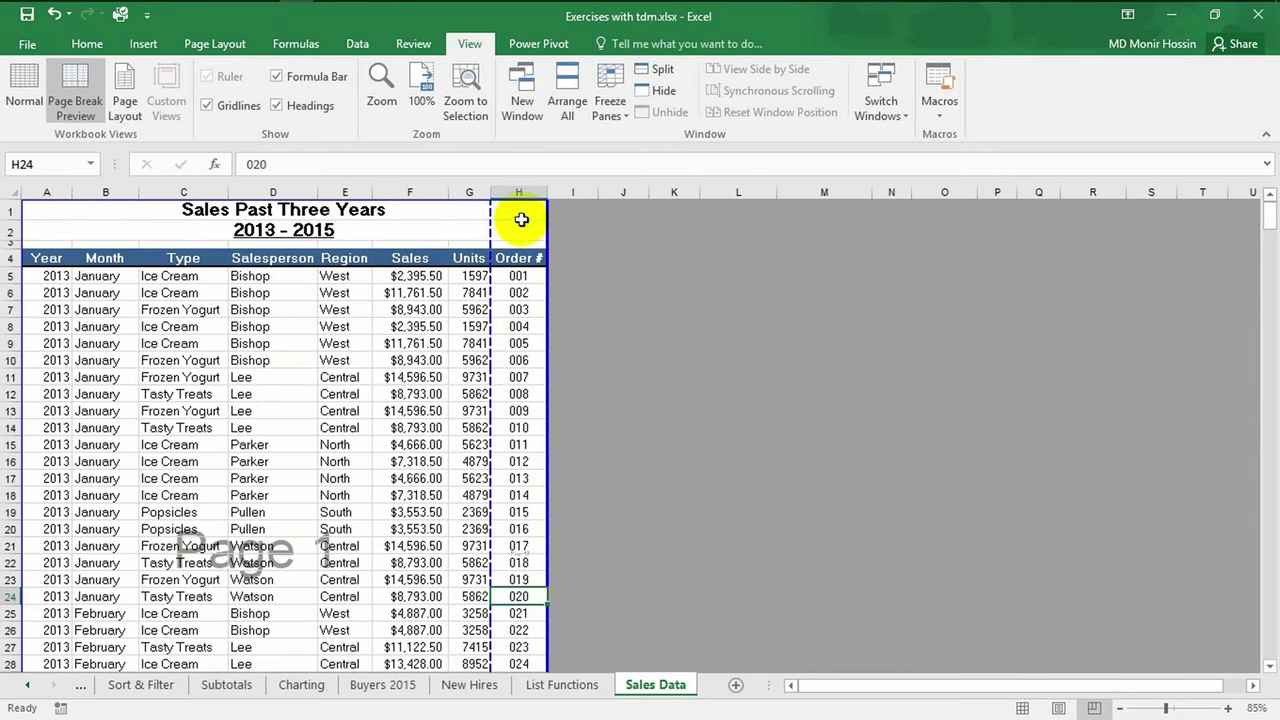
{"action": "scroll", "coordinate": [371, 423], "scroll_direction": "down", "scroll_amount": 1}
{"action": "scroll", "coordinate": [534, 420], "scroll_direction": "down", "scroll_amount": 1}
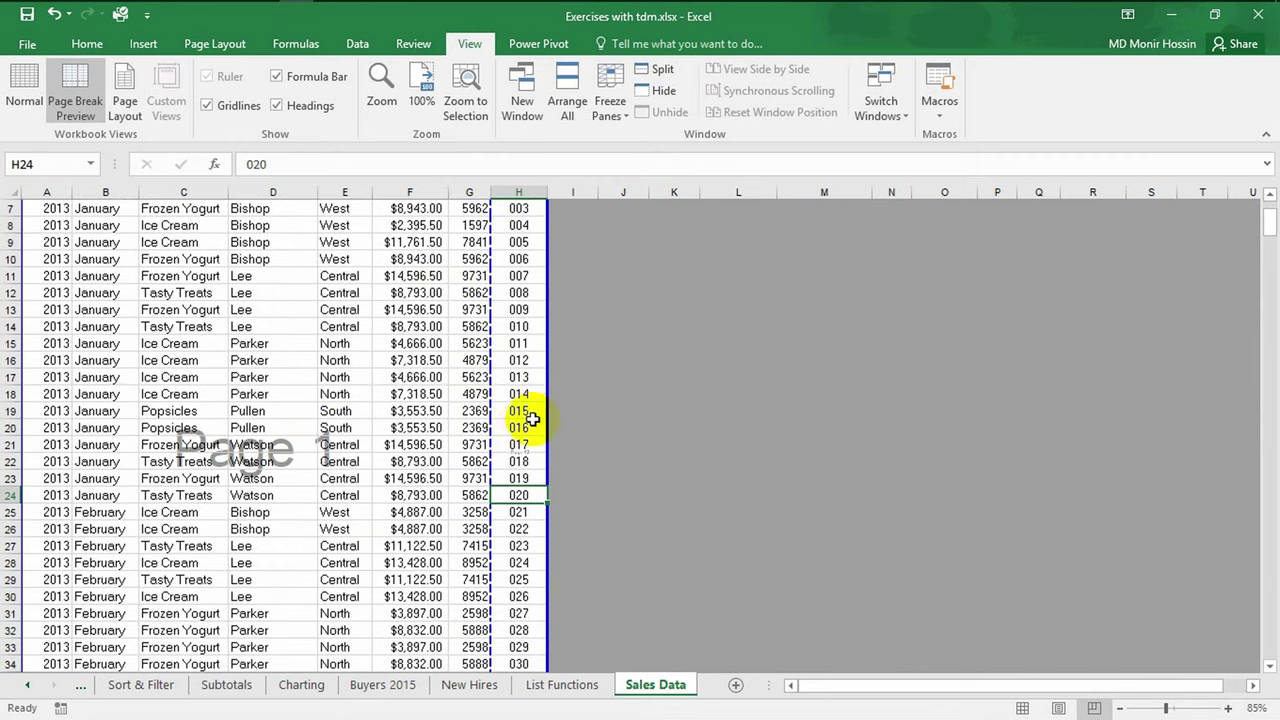
{"action": "scroll", "coordinate": [531, 511], "scroll_direction": "down", "scroll_amount": 2}
{"action": "scroll", "coordinate": [531, 511], "scroll_direction": "up", "scroll_amount": 4}
{"action": "scroll", "coordinate": [524, 491], "scroll_direction": "down", "scroll_amount": 2}
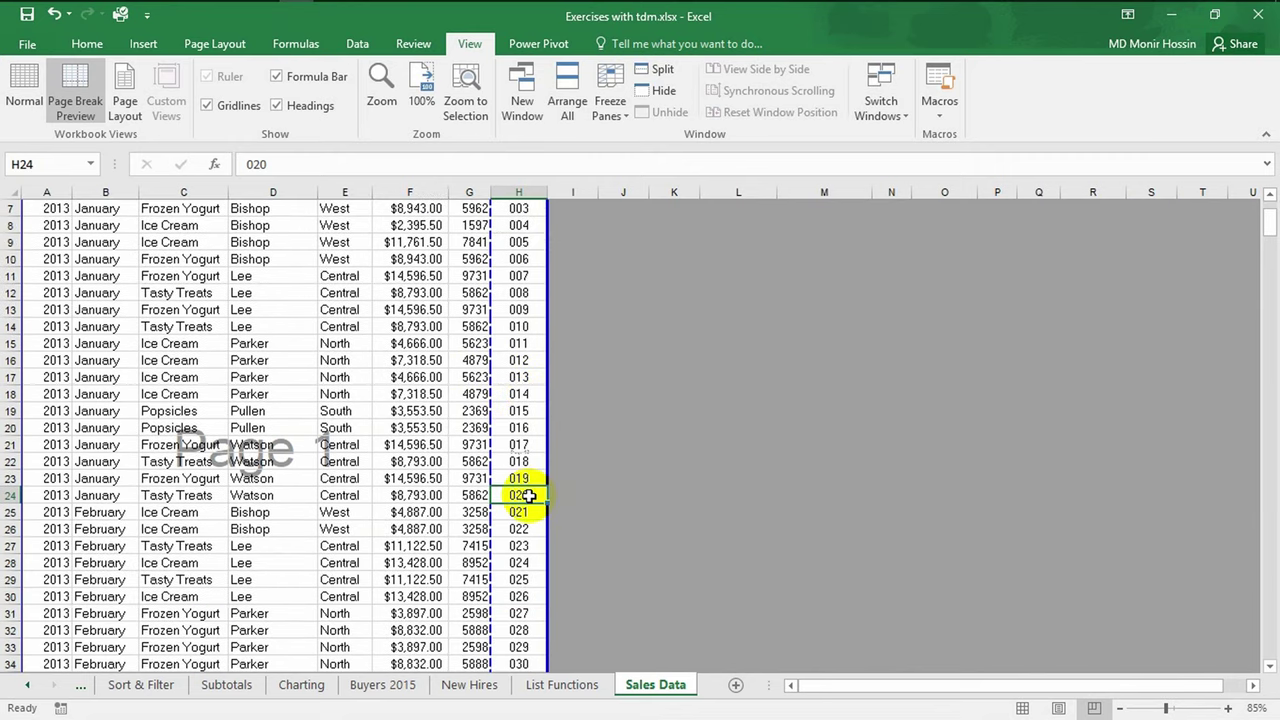
{"action": "scroll", "coordinate": [411, 545], "scroll_direction": "up", "scroll_amount": 2}
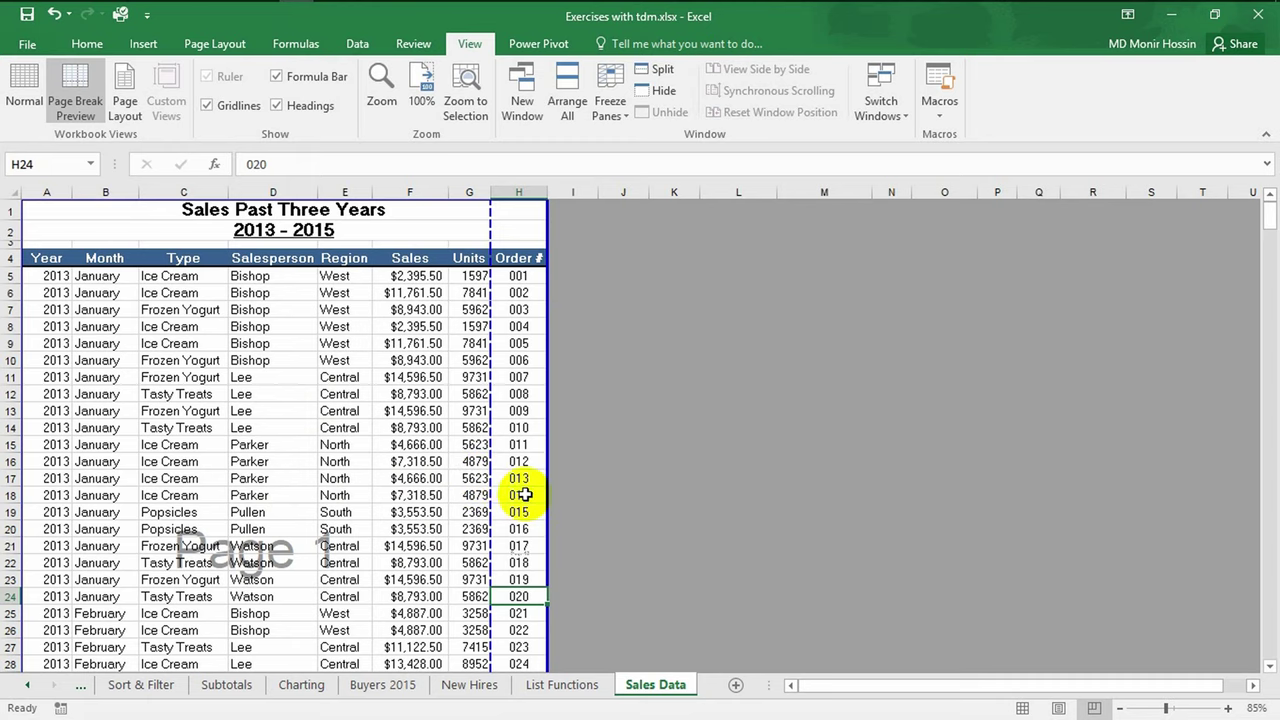
{"action": "left_click", "coordinate": [525, 494]}
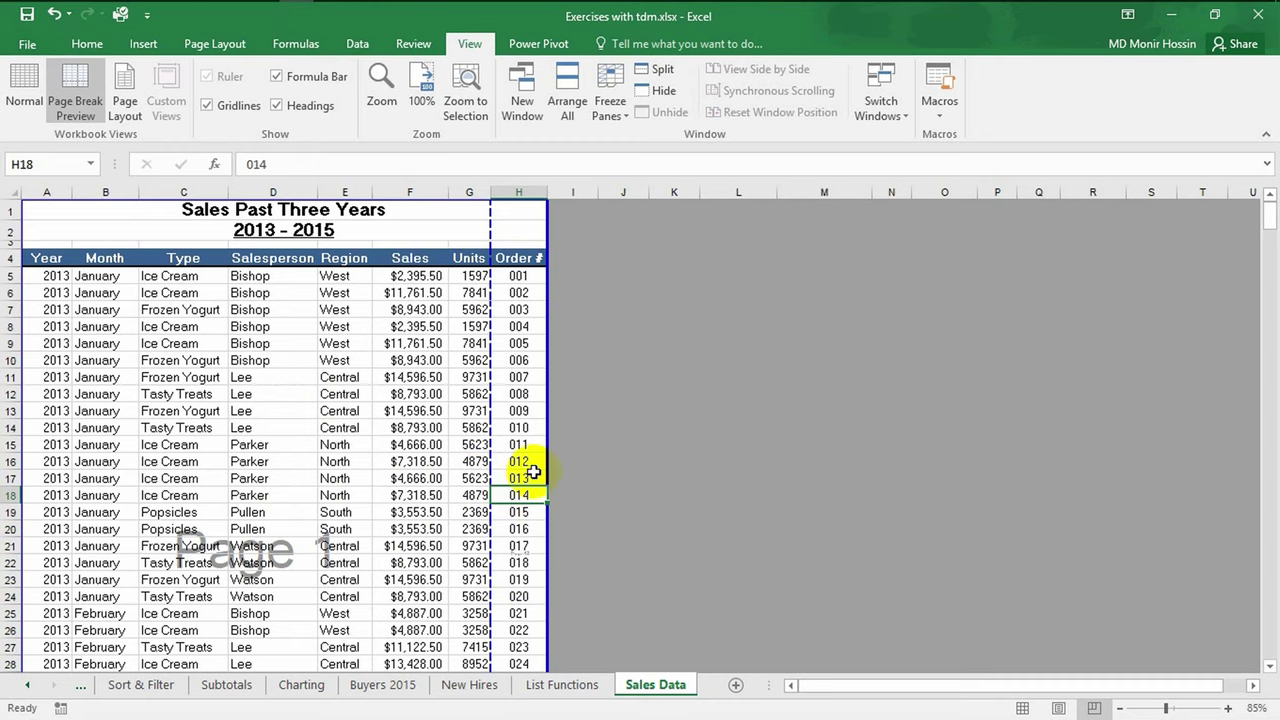
{"action": "scroll", "coordinate": [535, 472], "scroll_direction": "down", "scroll_amount": 3}
{"action": "scroll", "coordinate": [535, 472], "scroll_direction": "down", "scroll_amount": 1}
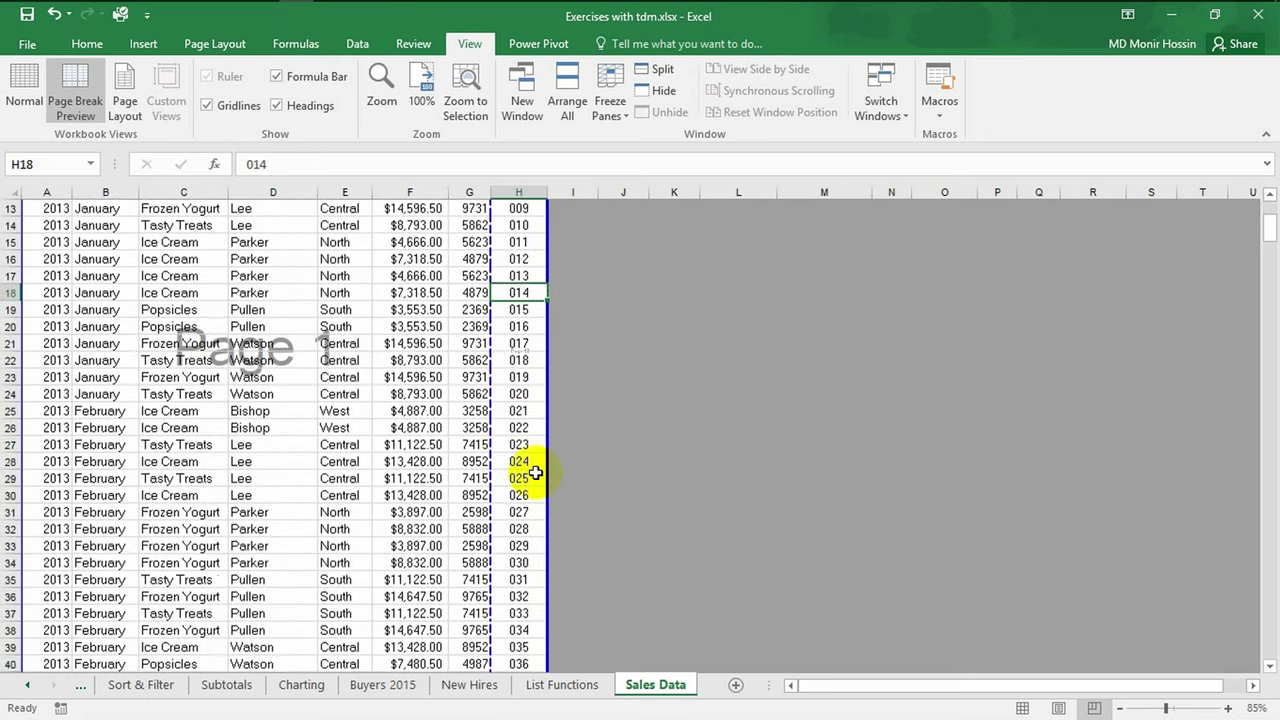
{"action": "scroll", "coordinate": [535, 472], "scroll_direction": "down", "scroll_amount": 1}
{"action": "scroll", "coordinate": [535, 472], "scroll_direction": "down", "scroll_amount": 3}
{"action": "scroll", "coordinate": [520, 480], "scroll_direction": "down", "scroll_amount": 3}
{"action": "scroll", "coordinate": [491, 491], "scroll_direction": "down", "scroll_amount": 3}
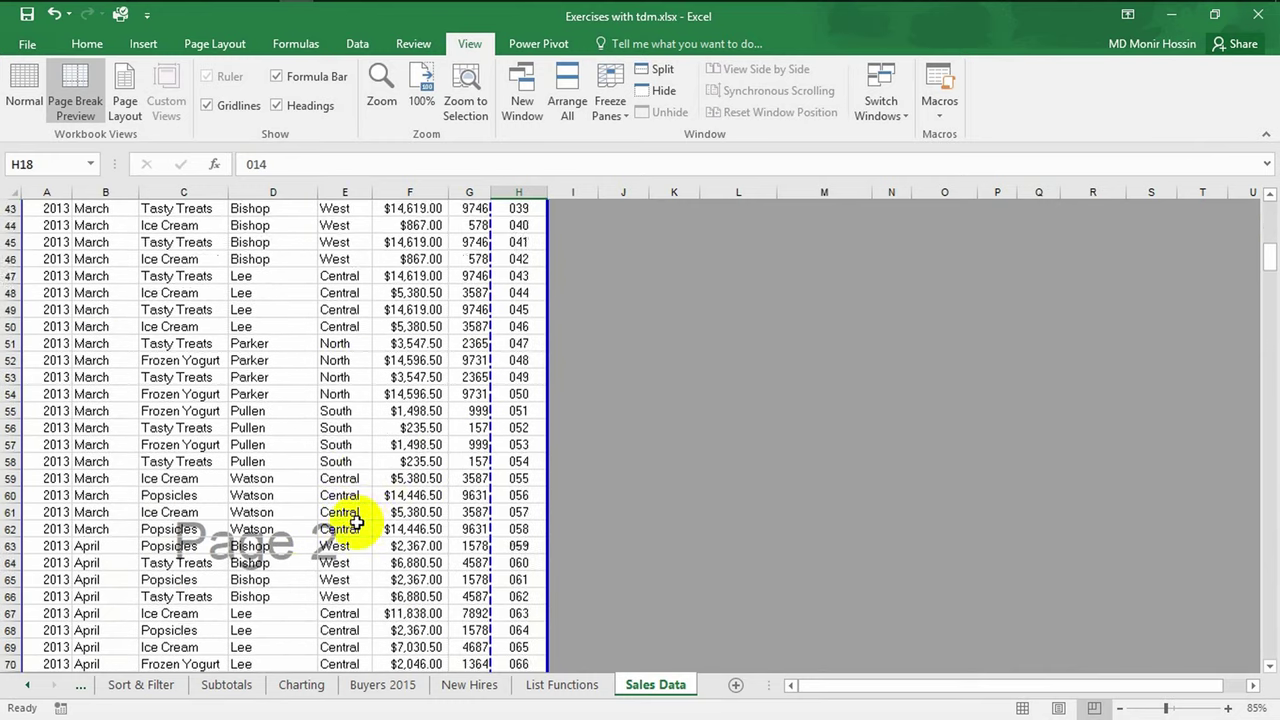
{"action": "scroll", "coordinate": [270, 522], "scroll_direction": "down", "scroll_amount": 1}
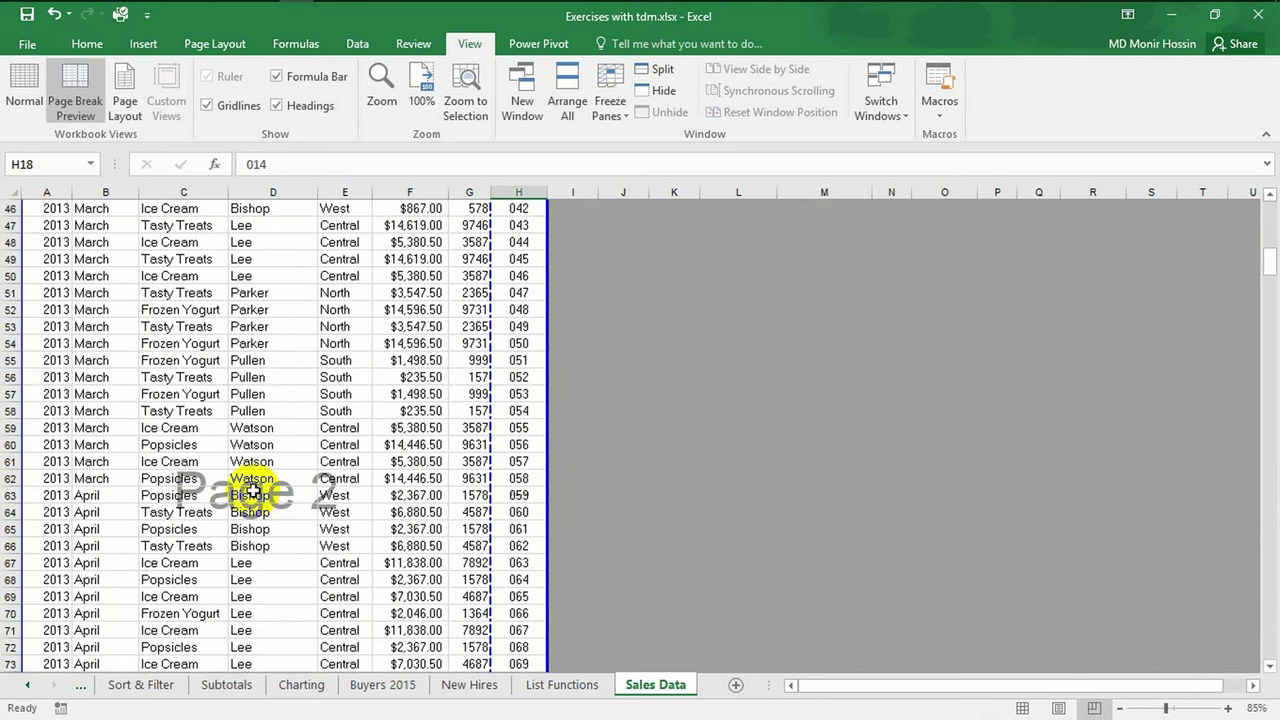
{"action": "left_click", "coordinate": [518, 496]}
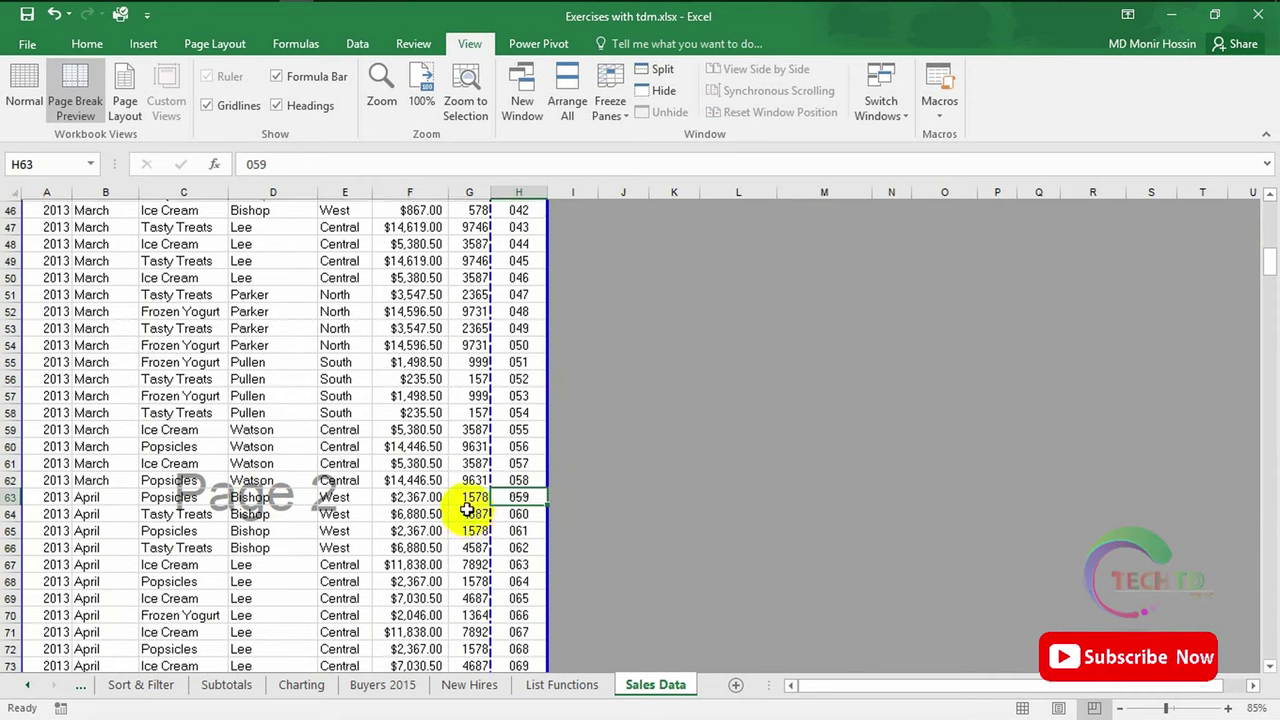
{"action": "scroll", "coordinate": [467, 510], "scroll_direction": "up", "scroll_amount": 5}
{"action": "scroll", "coordinate": [467, 512], "scroll_direction": "up", "scroll_amount": 10}
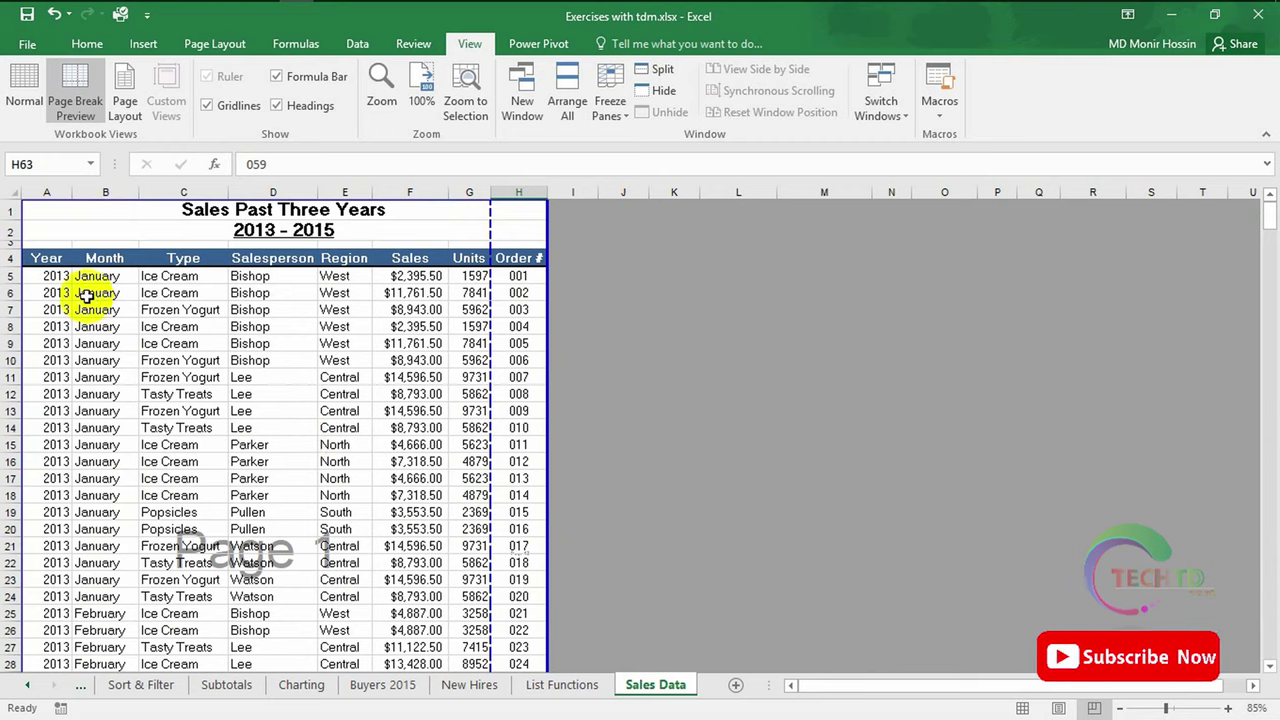
- Open Print Titles in Page Setup and set the page order to Over, then down
{"action": "left_click", "coordinate": [255, 410]}
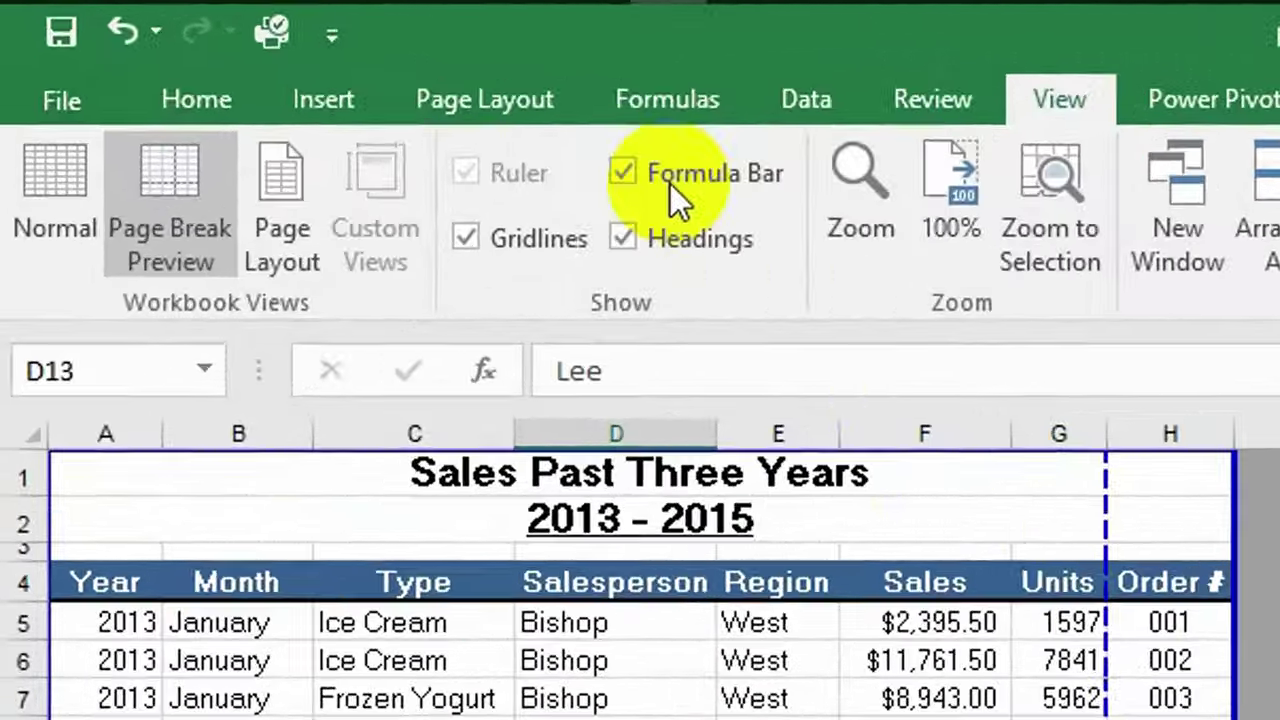
{"action": "left_click", "coordinate": [536, 112]}
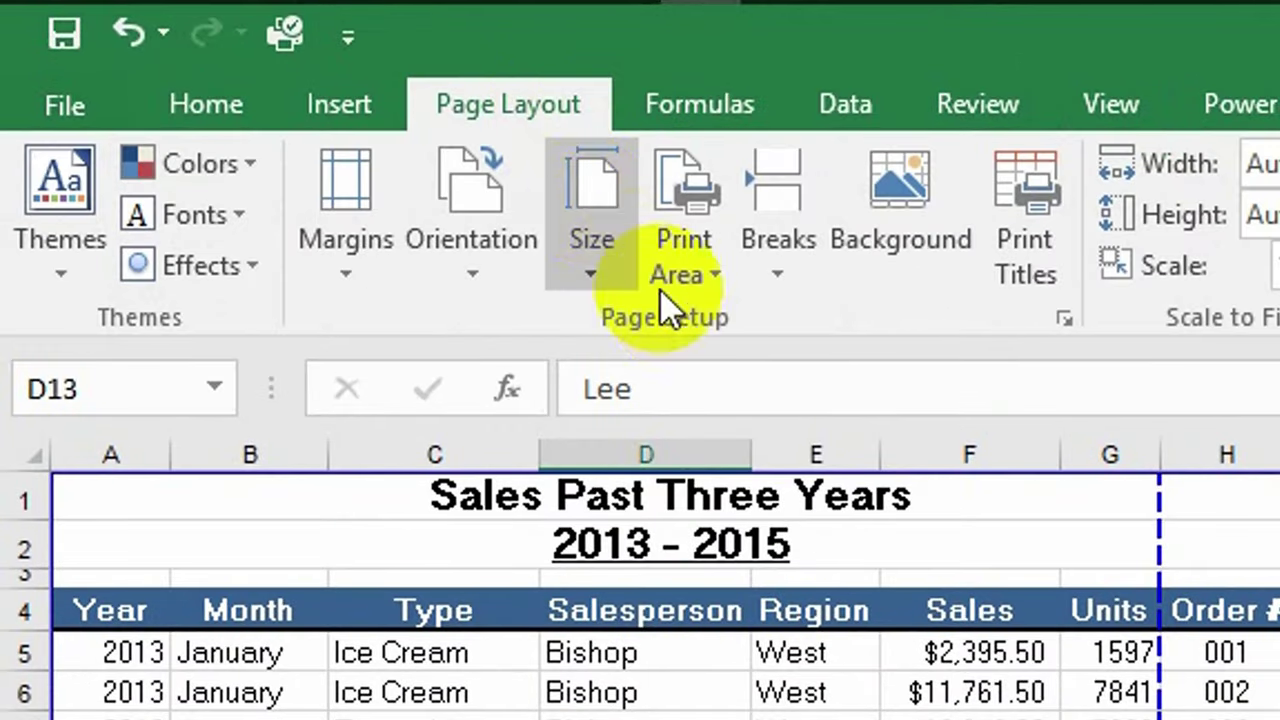
{"action": "left_click", "coordinate": [1024, 250]}
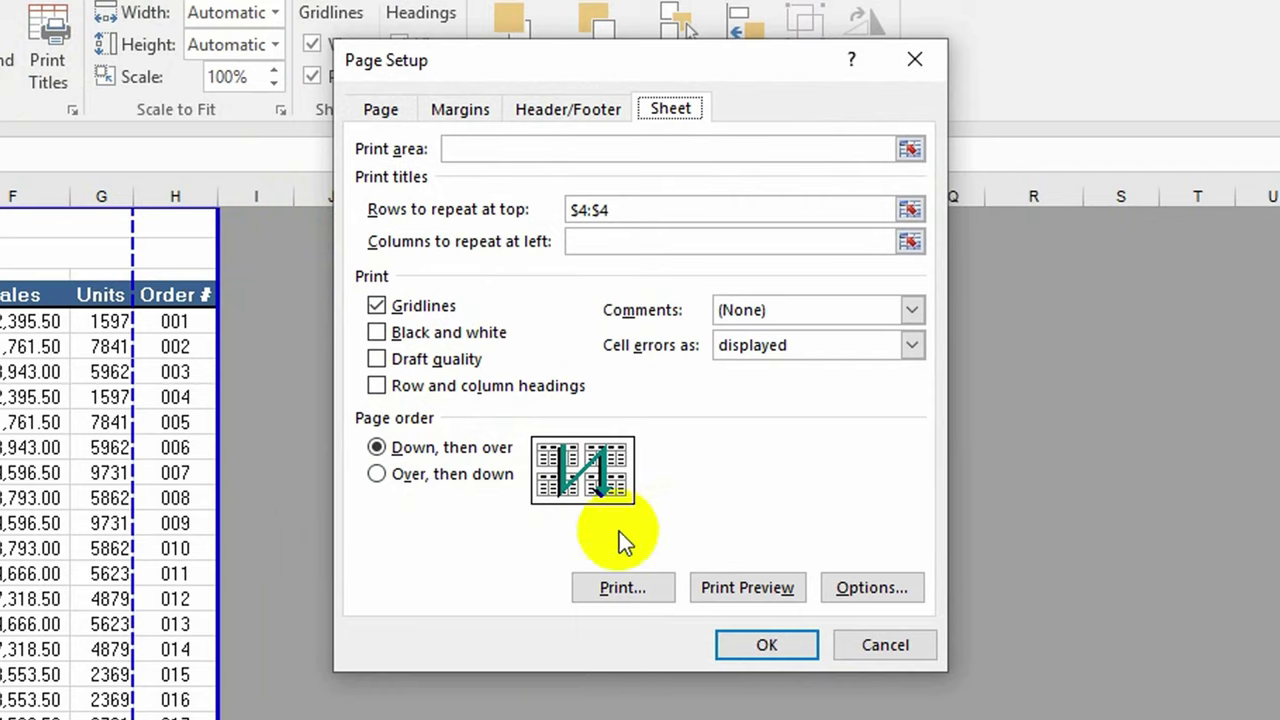
{"action": "left_click", "coordinate": [375, 474]}
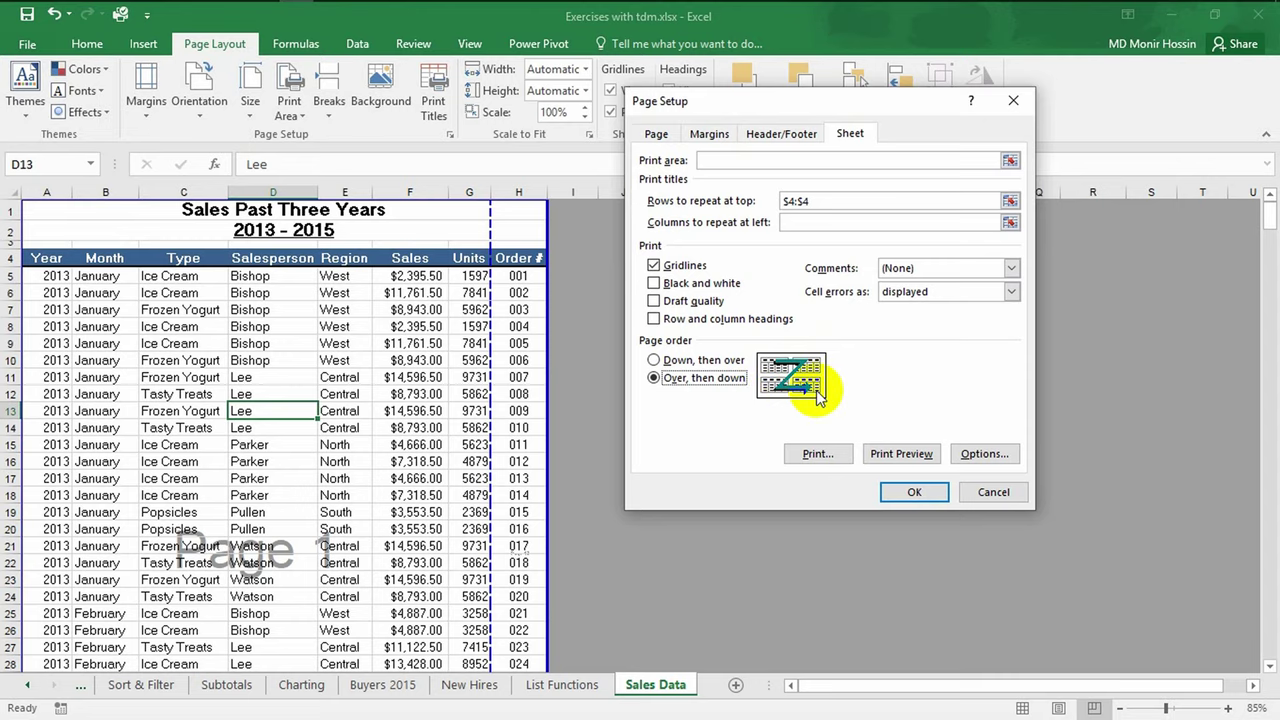
- Preview the printout from Page Setup and advance to the next page
{"action": "left_click", "coordinate": [917, 455]}
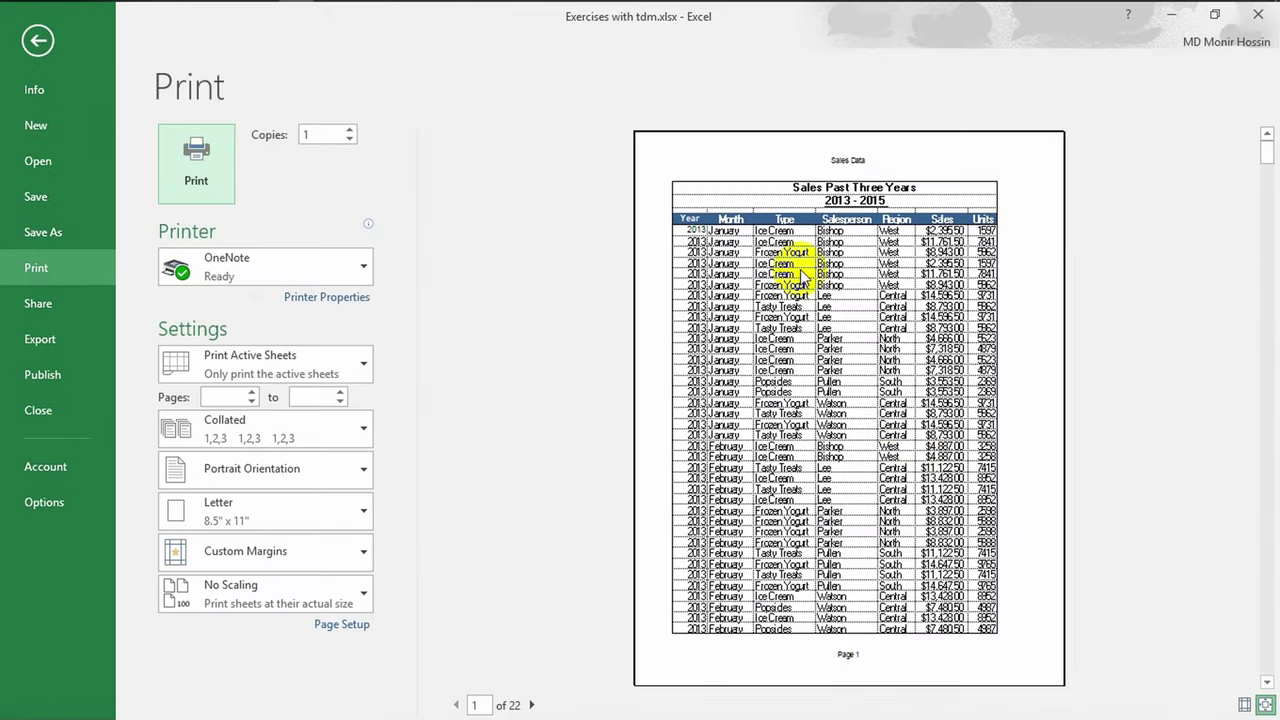
{"action": "left_click", "coordinate": [535, 705]}
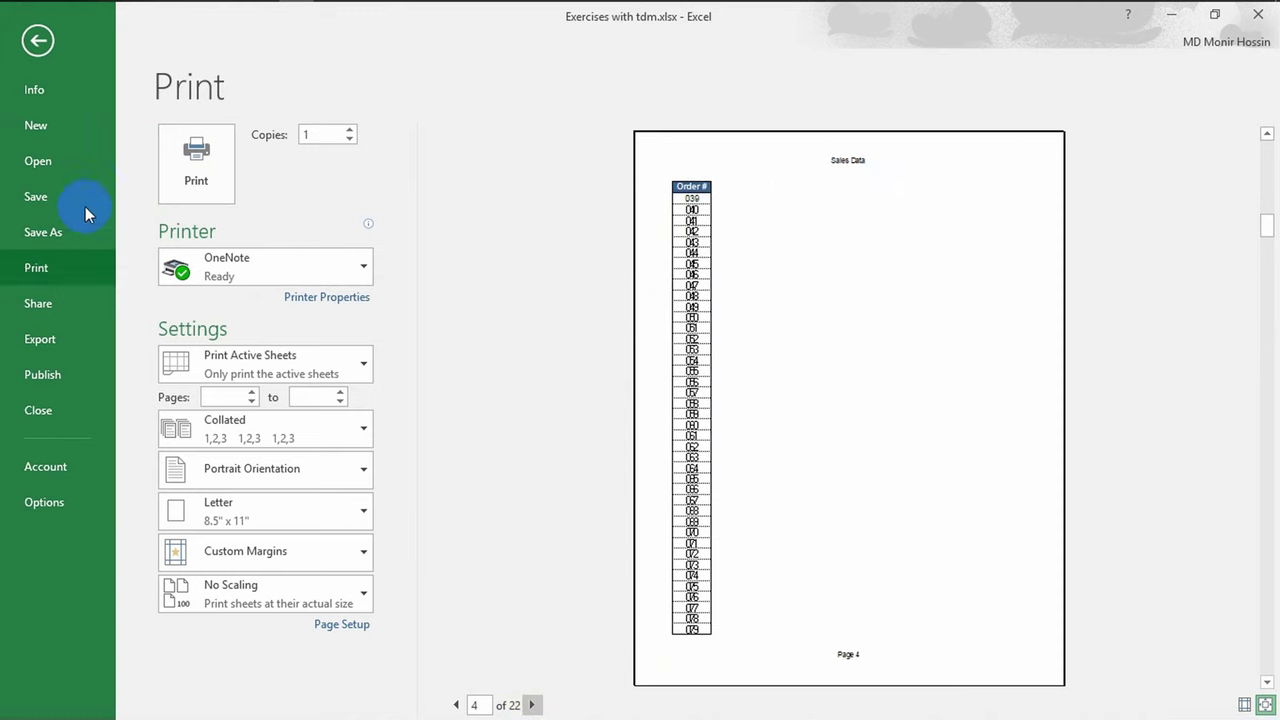
- Exit the print preview back to the Sales Data sheet in page break view
{"action": "left_click", "coordinate": [40, 40]}
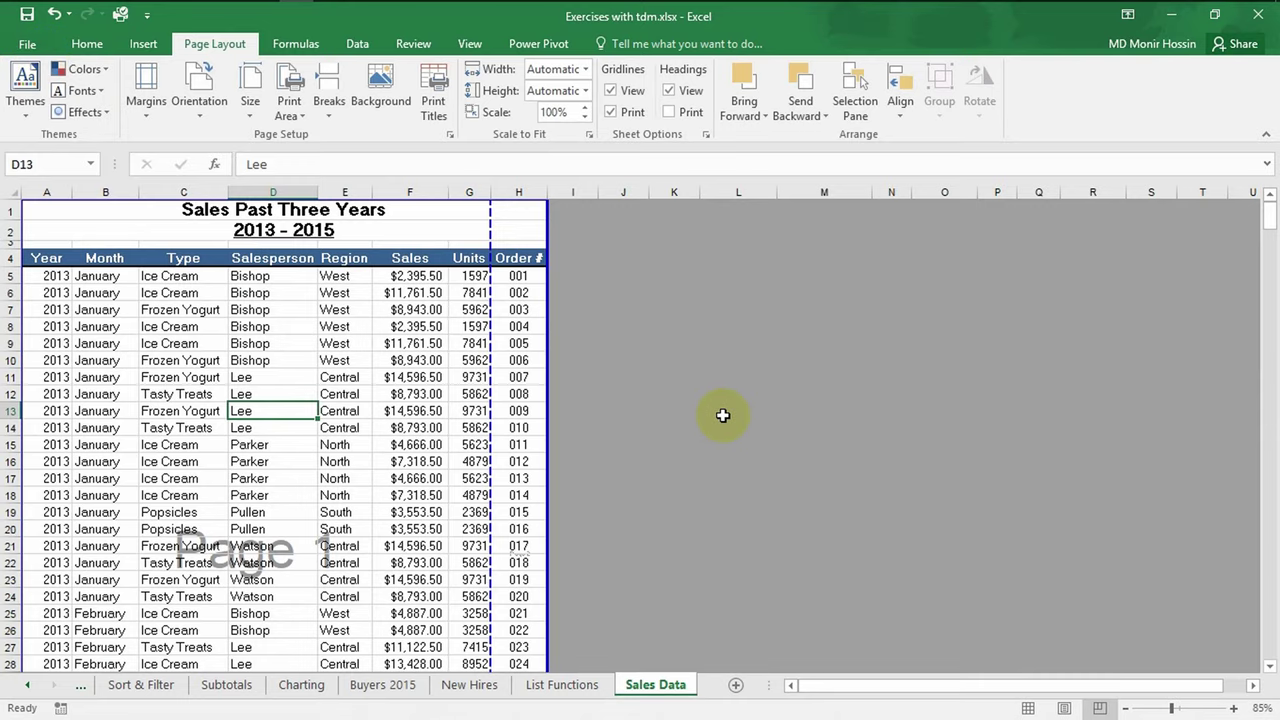